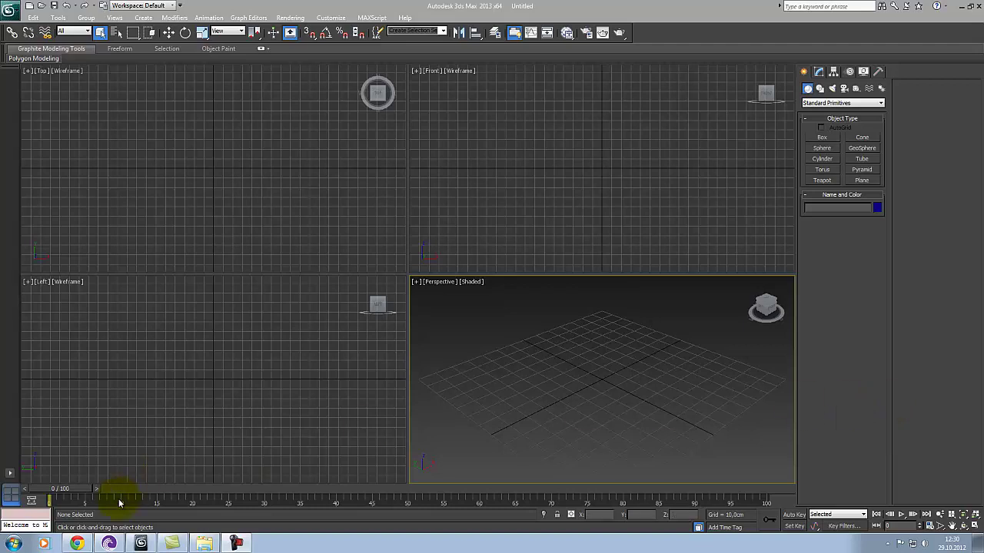
- Open the head reference image folder from the taskbar
left_click(205, 544)
left_click(335, 271)
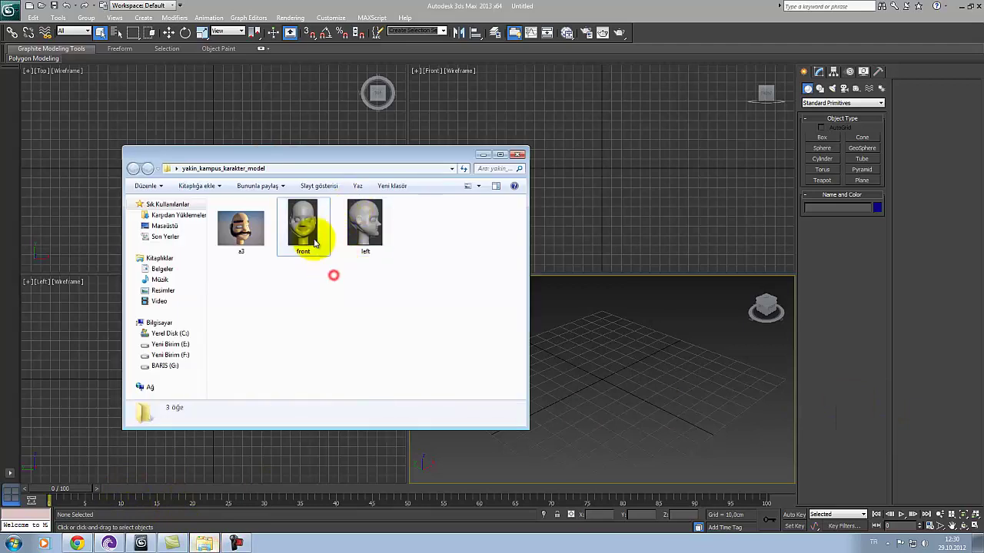
left_click(307, 231)
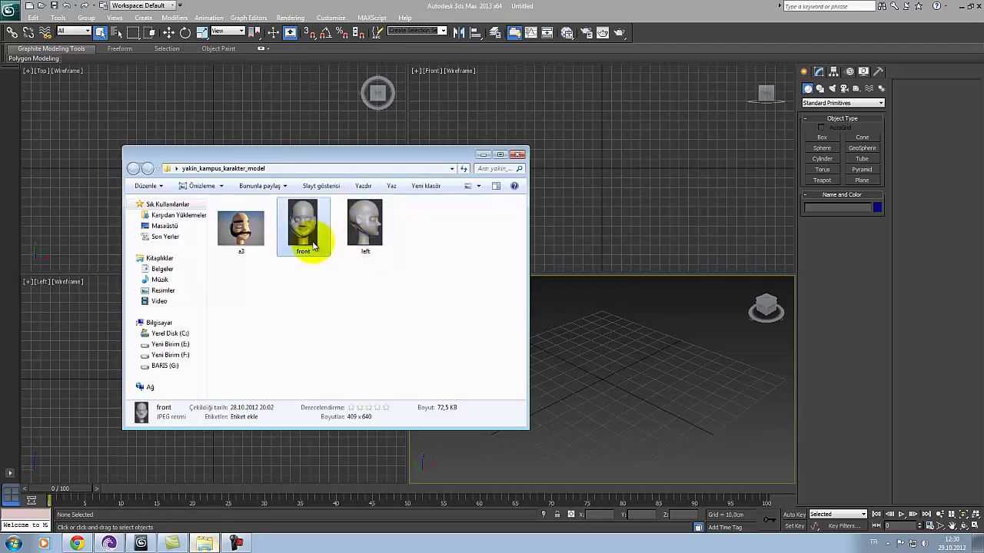
- Preview the a3, front and left images in Windows Photo Viewer, then close it
left_click(258, 233)
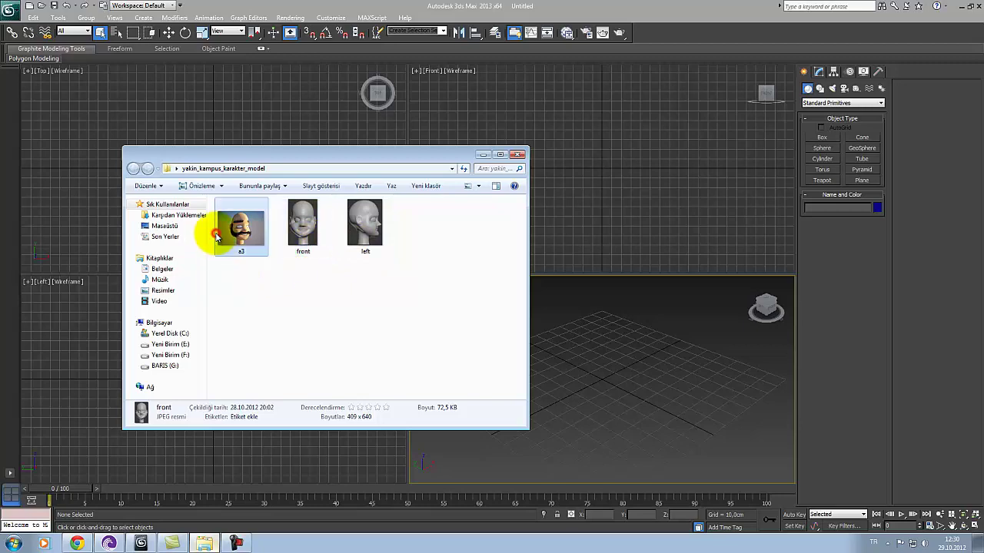
double_click(258, 233)
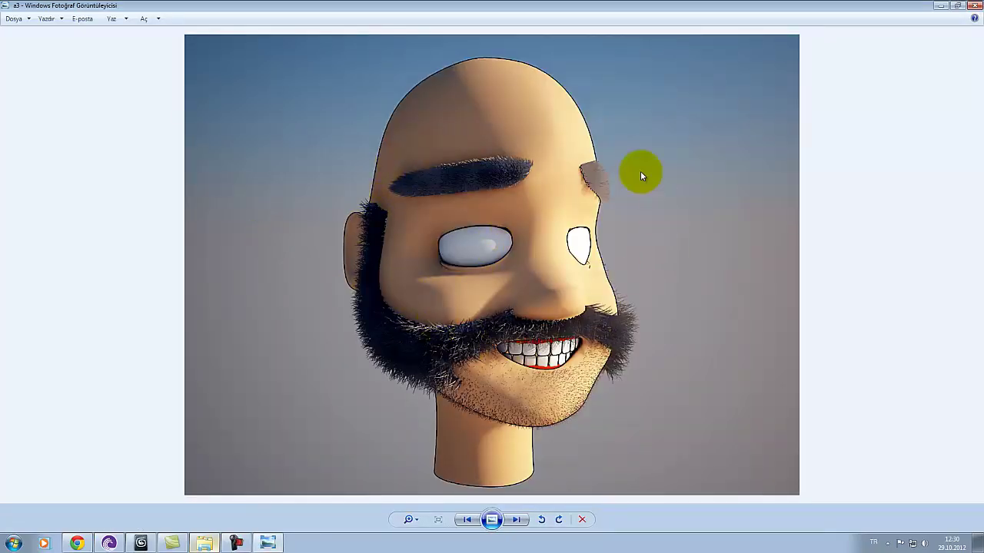
key("Right")
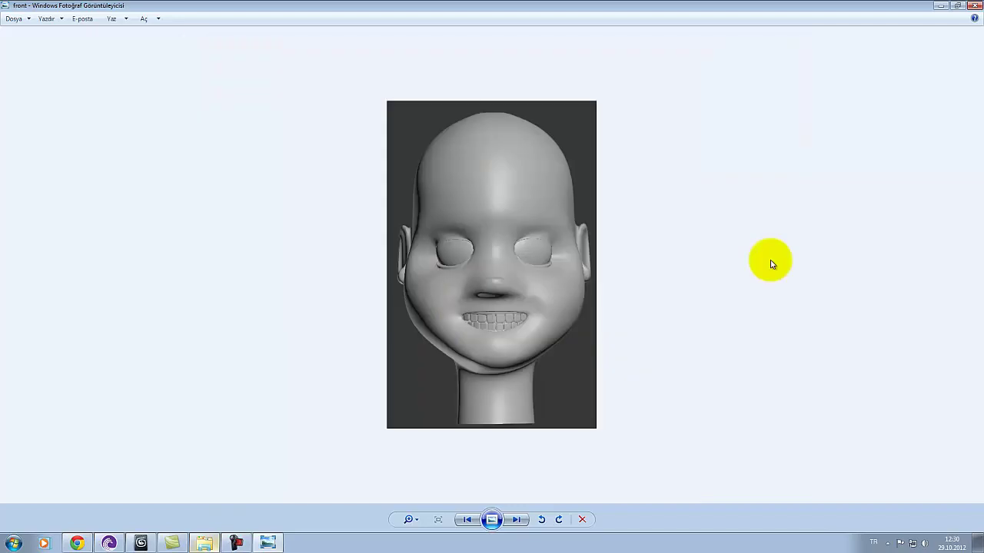
key("Right")
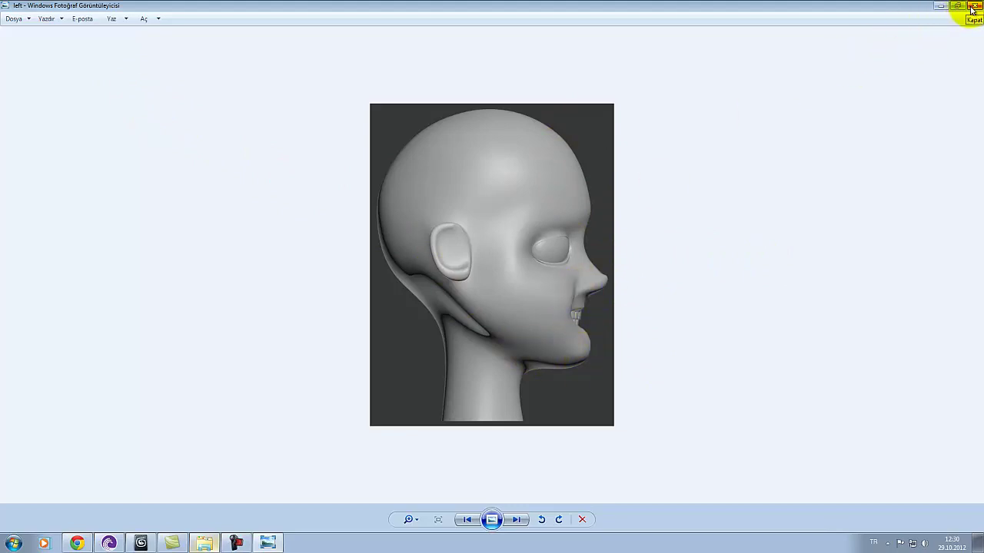
left_click(972, 10)
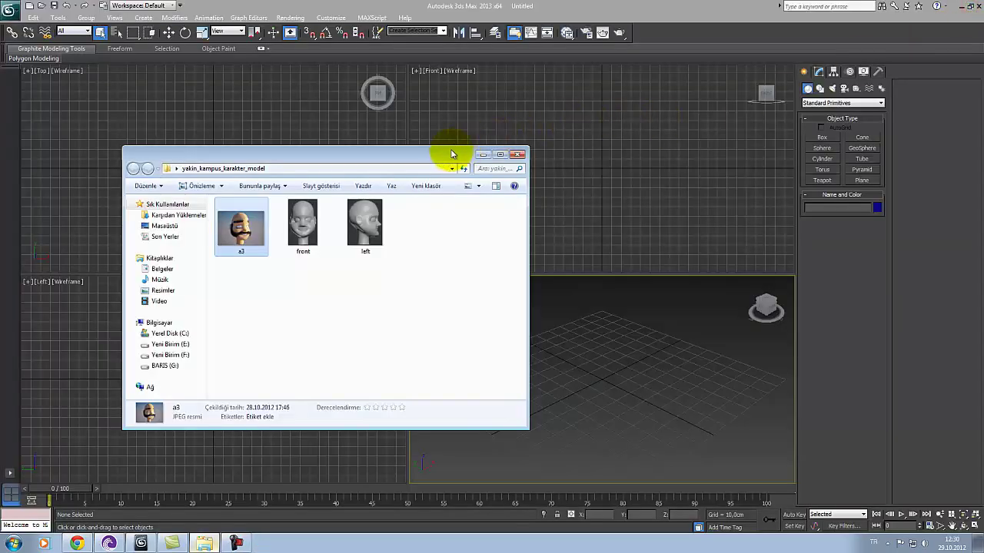
- Confirm the front head image is 409 x 640 in the details pane, then close the folder
left_click_drag(450, 151, 485, 131)
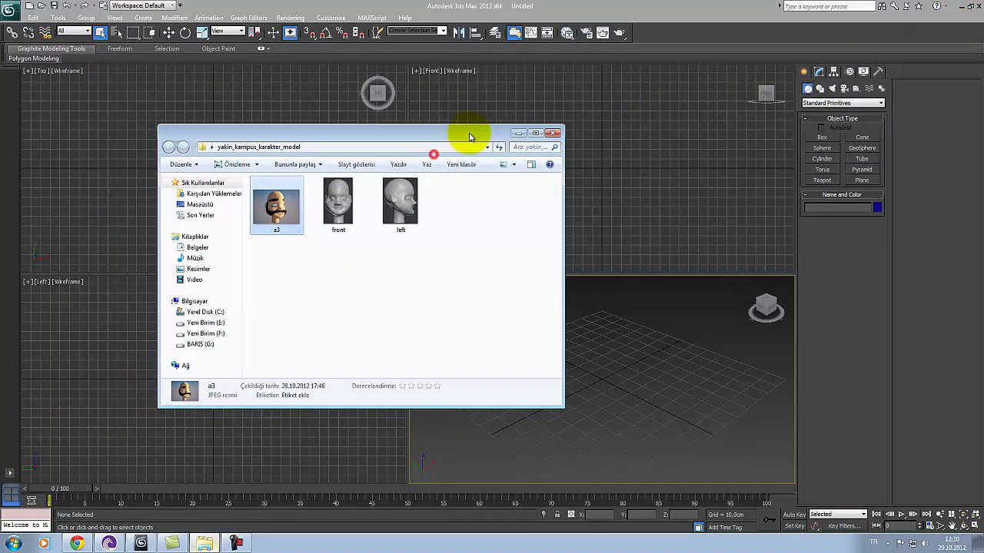
left_click(394, 267)
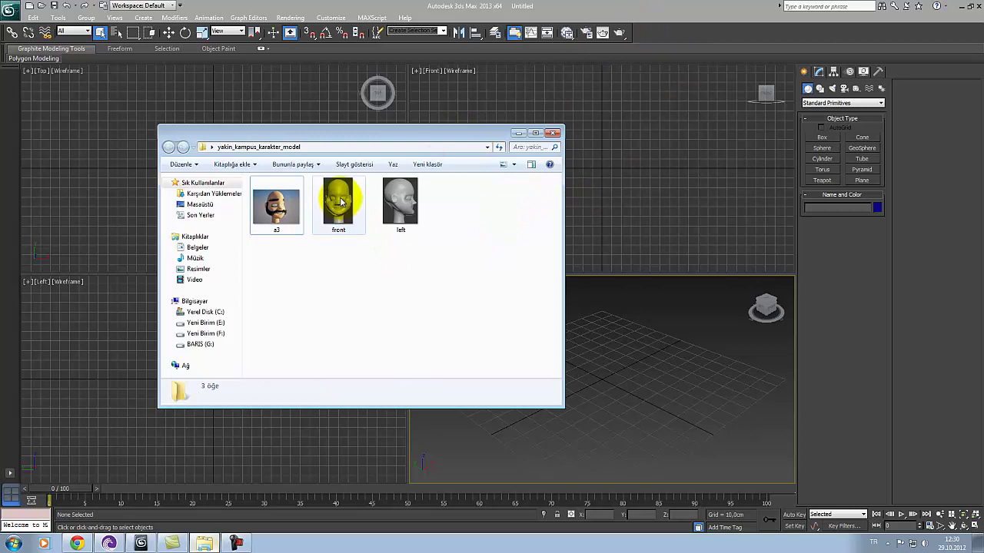
left_click(341, 202)
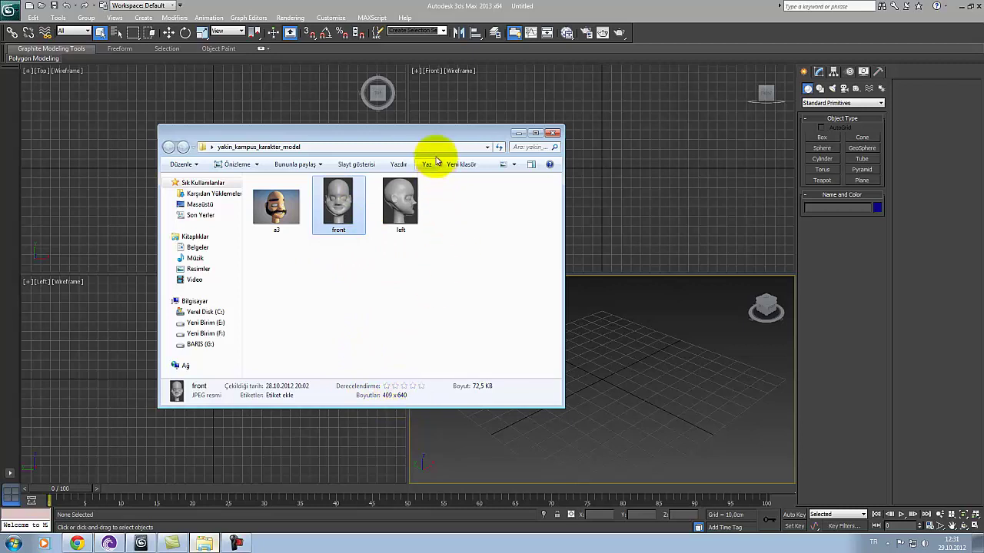
left_click_drag(439, 138, 634, 156)
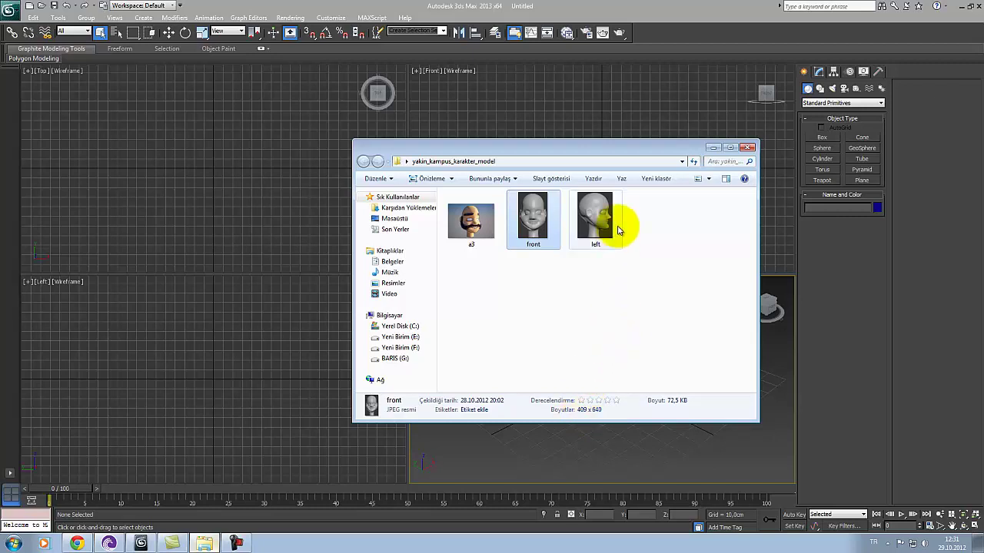
left_click_drag(644, 153, 540, 156)
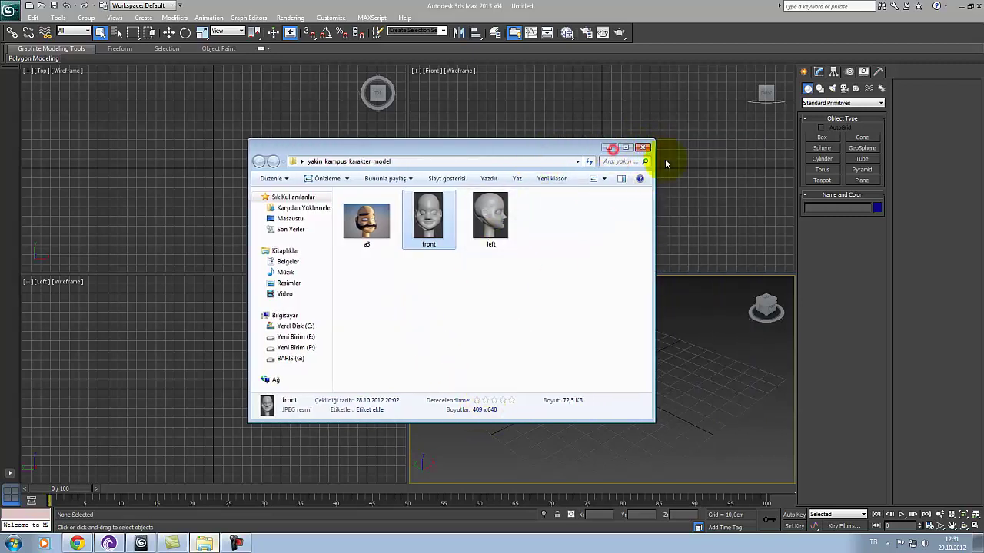
left_click(644, 148)
- Draw a plane in the Front viewport with length 640 and width 409
left_click(861, 181)
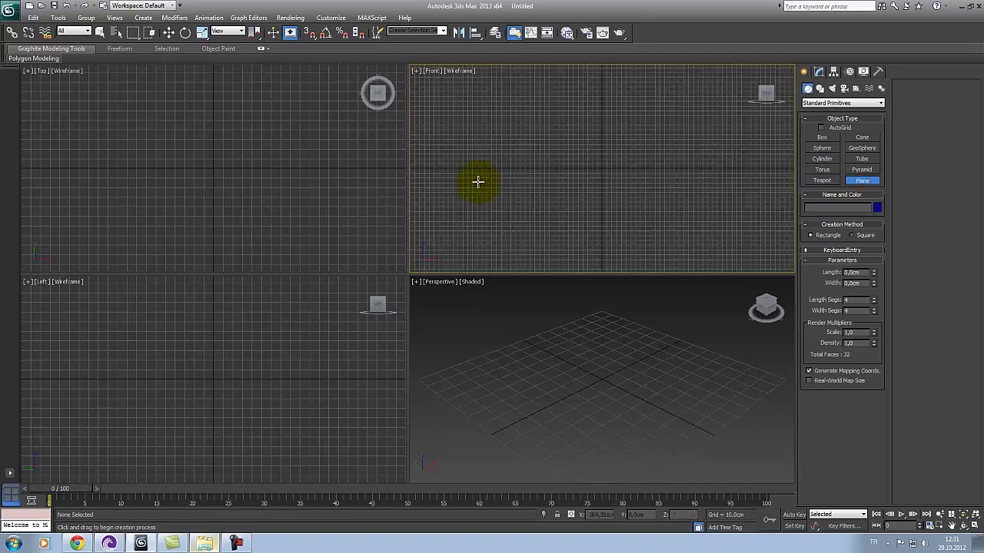
mouse_move(531, 99)
left_mouse_down()
mouse_move(612, 219)
mouse_move(639, 234)
left_mouse_up()
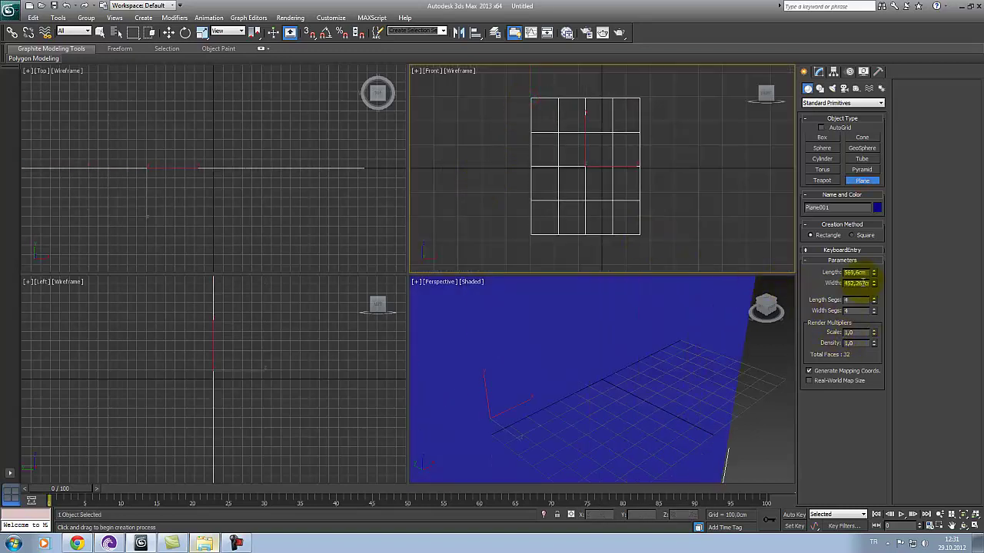
type("640")
key("Tab")
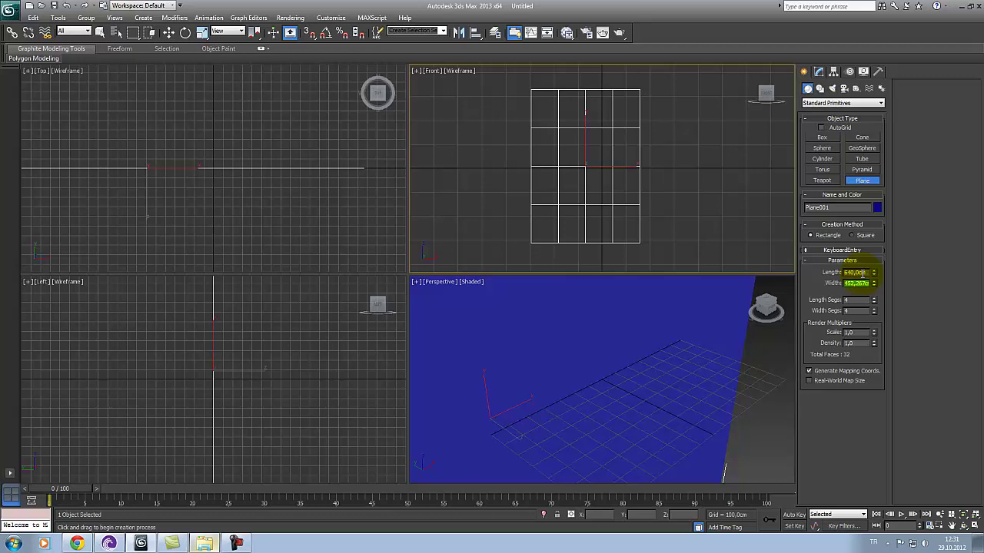
type("409")
key("Return")
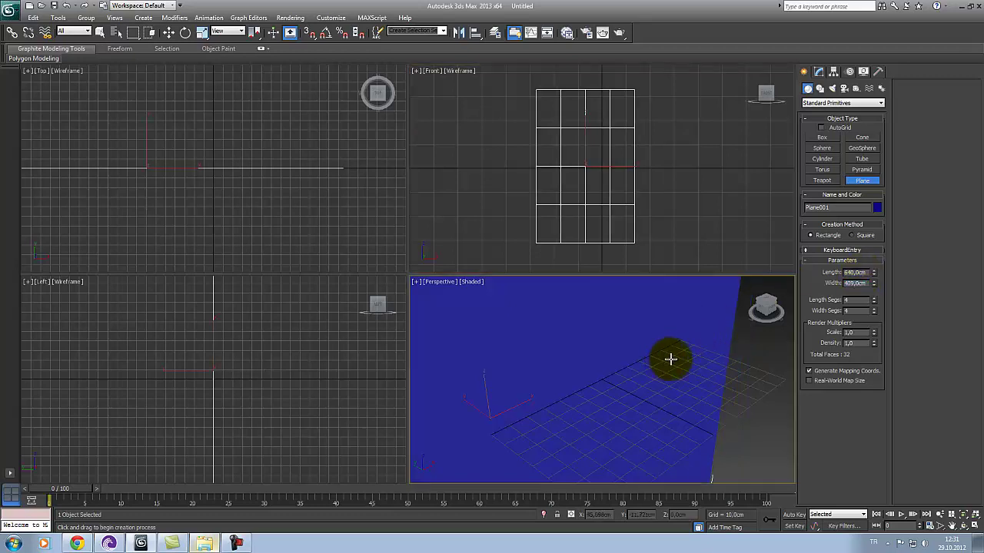
right_click(558, 356)
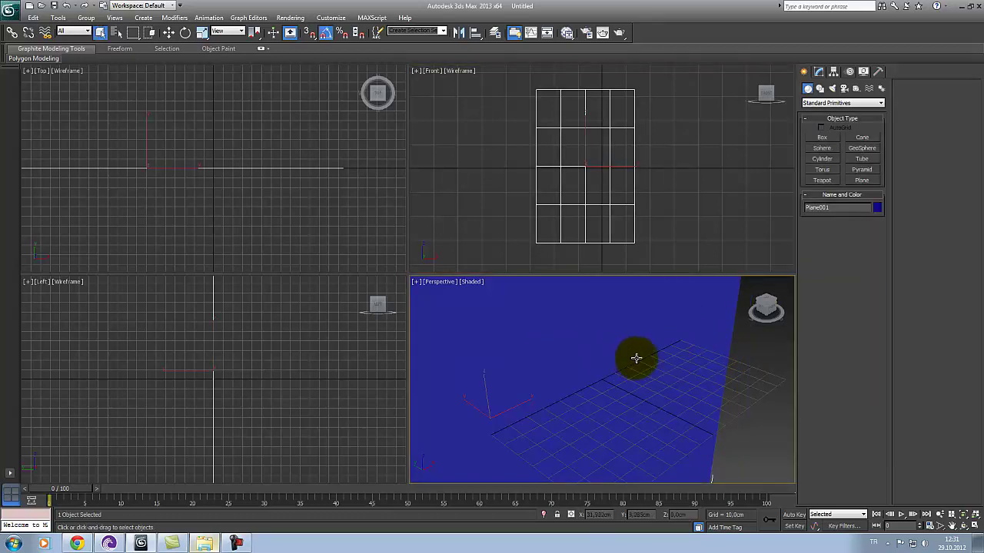
- Show Plane001 with edged faces and reduce its length and width segments to 1
key("alt+w")
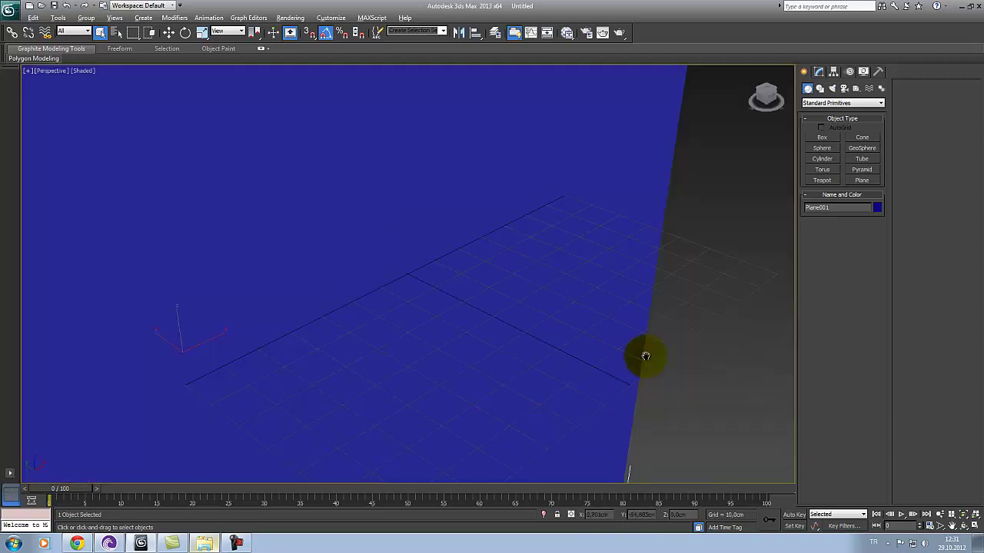
left_click(674, 341)
scroll(660, 355, "down", 10)
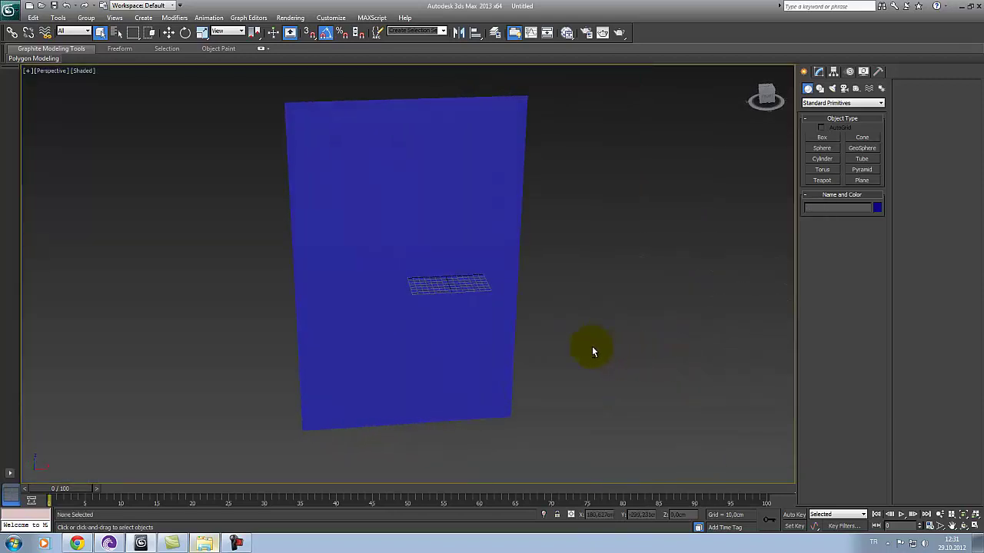
left_click(450, 269)
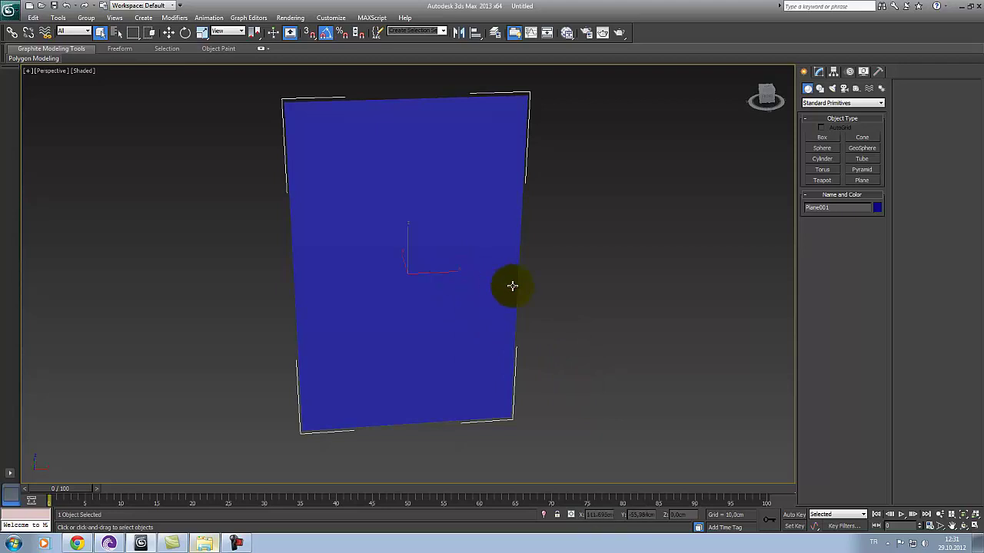
key("j")
key("F4")
left_click(819, 71)
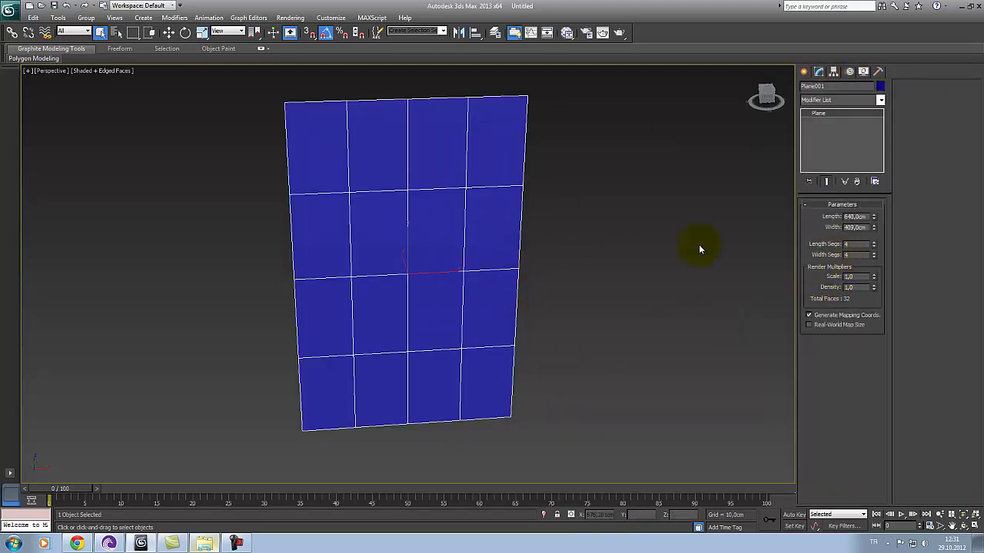
right_click(873, 245)
right_click(874, 254)
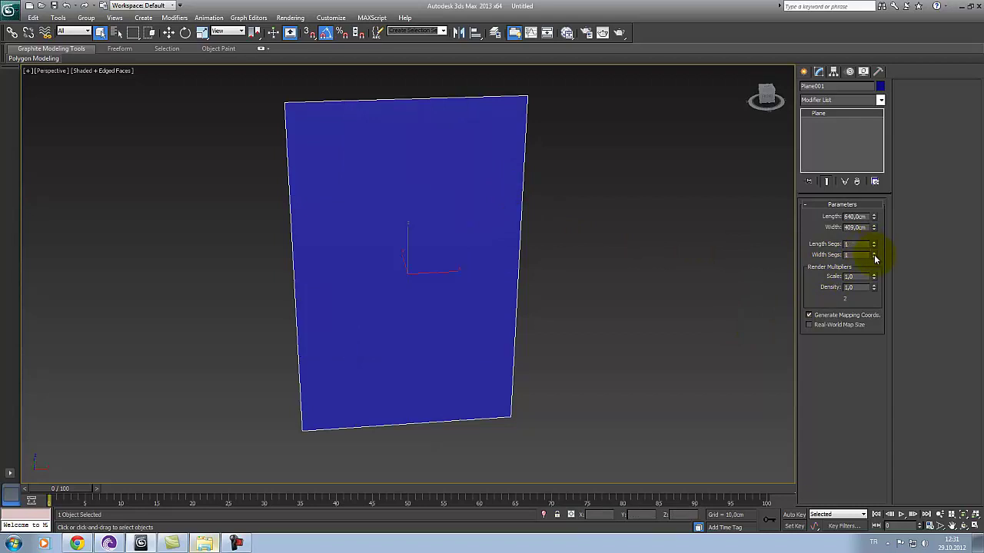
- Inspect the plane in Perspective, then restore four viewports with the Left view active
left_click(648, 351)
left_click_drag(608, 373, 472, 274)
mouse_move(472, 292)
middle_mouse_down("alt")
mouse_move(426, 320)
mouse_move(555, 319)
mouse_move(435, 310)
mouse_move(391, 294)
middle_mouse_up("alt")
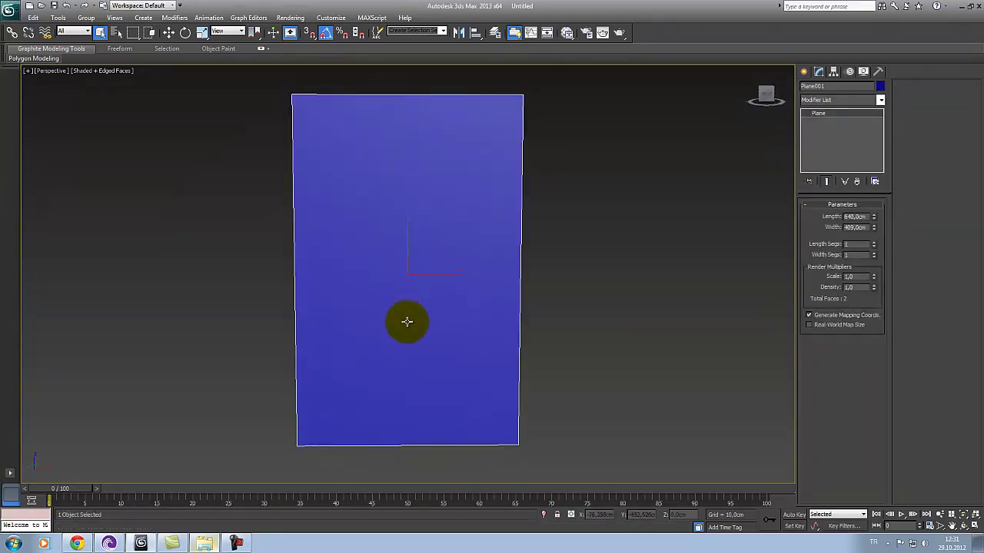
key("w")
mouse_move(417, 329)
middle_mouse_down("alt")
mouse_move(433, 325)
mouse_move(418, 325)
middle_mouse_up("alt")
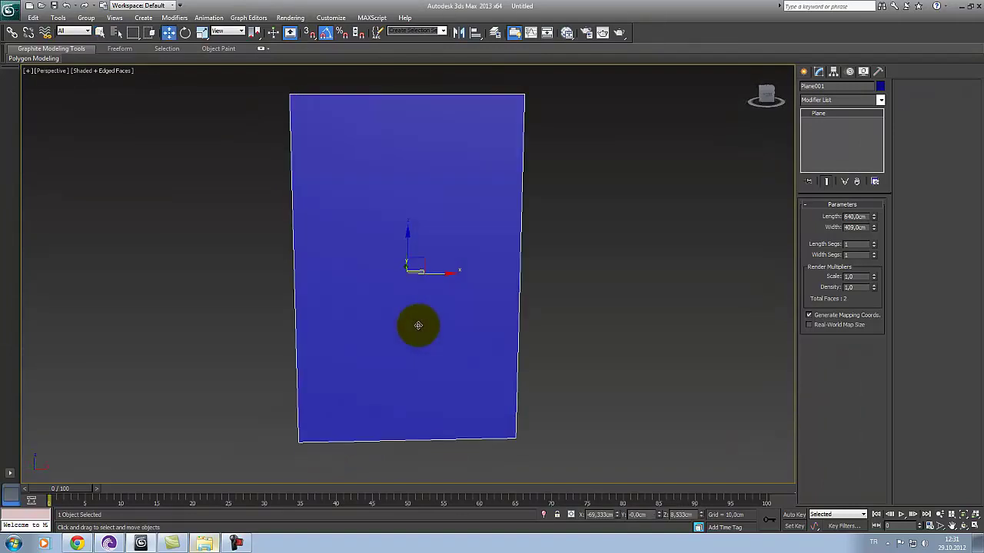
key("alt+w")
right_click(273, 329)
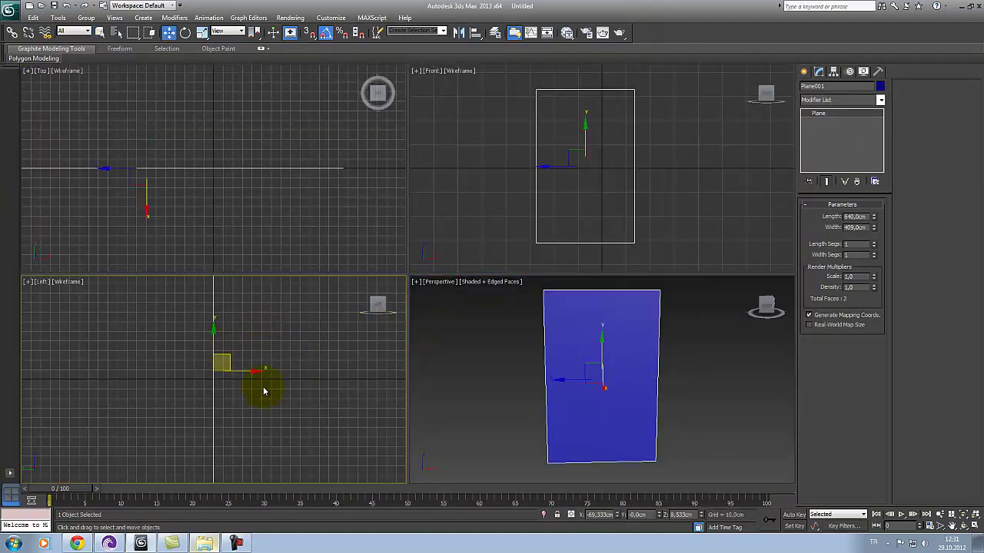
scroll(259, 377, "down", 3)
scroll(259, 377, "down", 3)
scroll(259, 377, "down", 2)
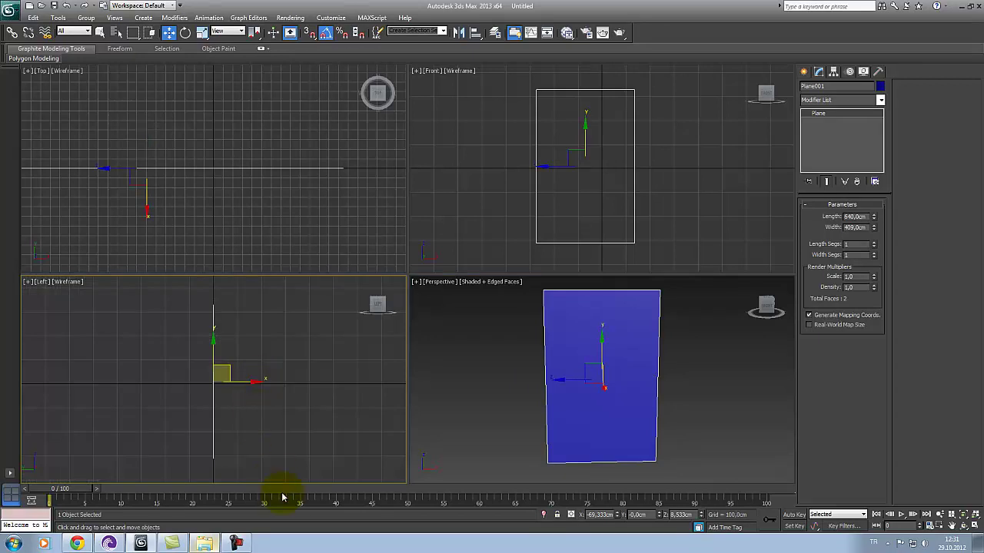
- Check the left head image in the reference folder, then minimize the folder
left_click(208, 544)
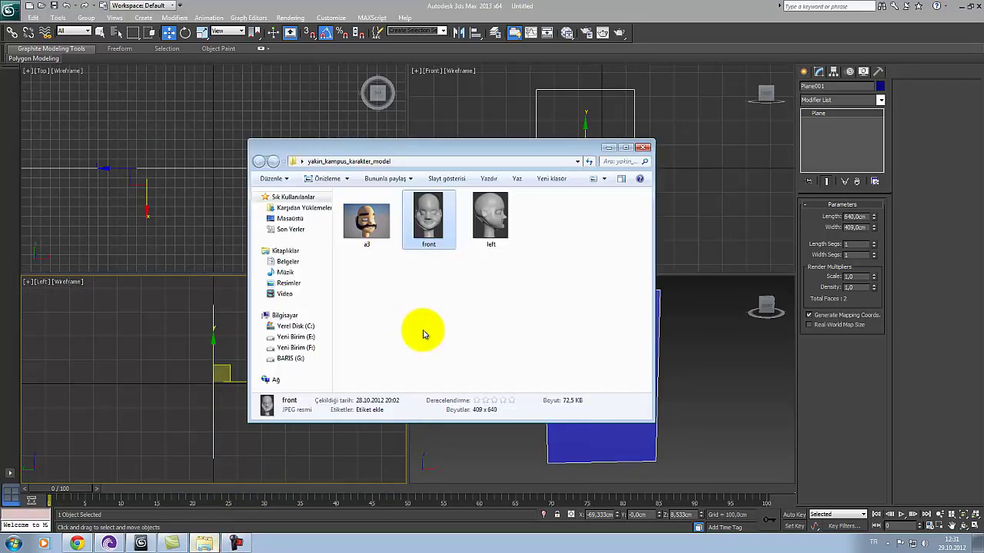
left_click(491, 200)
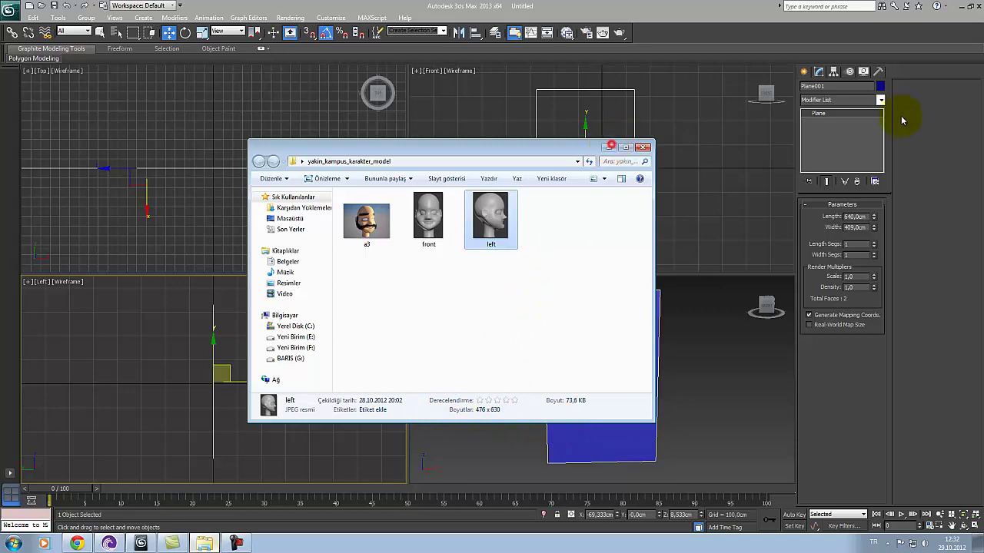
left_click(613, 147)
- Draw a second plane in the Left view with a width of 176 cm
left_click(805, 71)
left_click(861, 180)
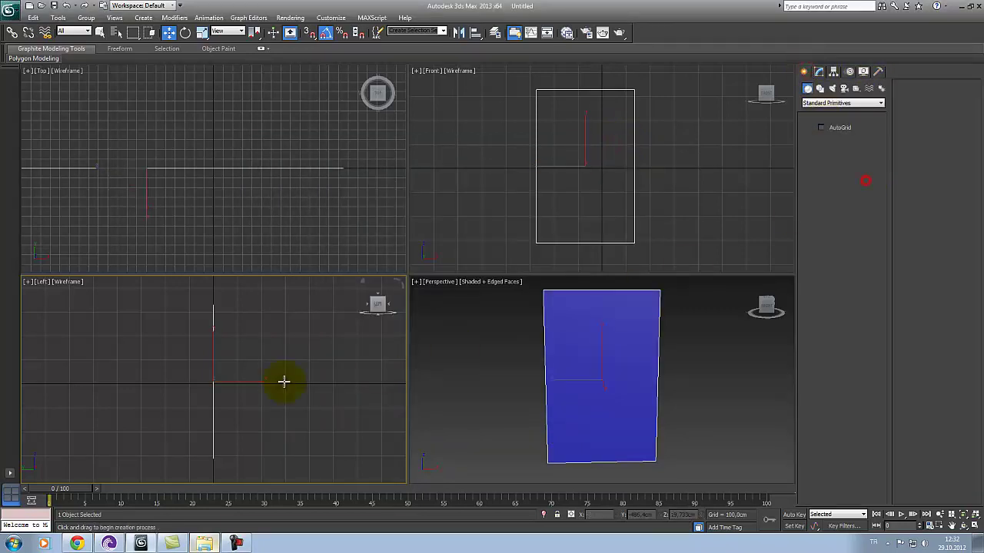
left_click_drag(163, 298, 275, 467)
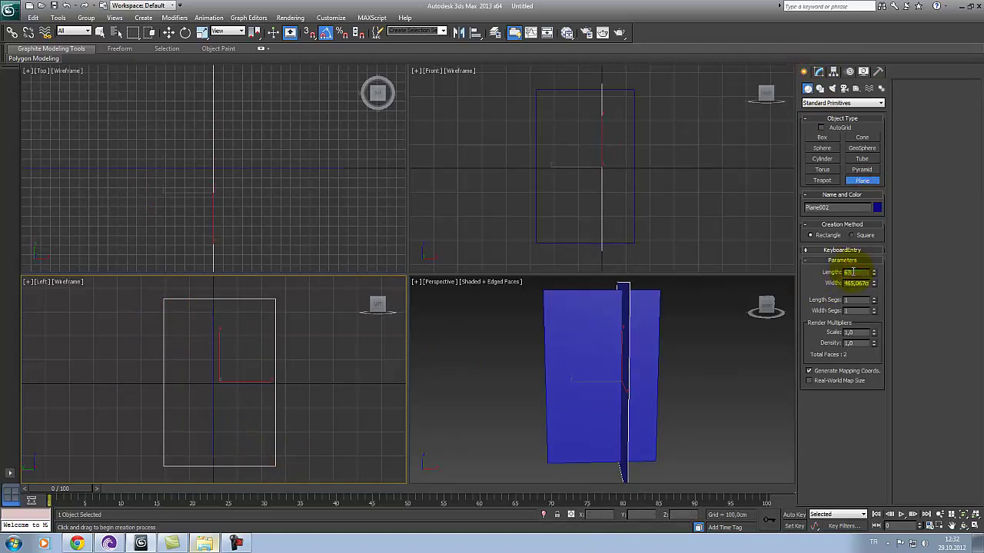
type("0")
key("Return")
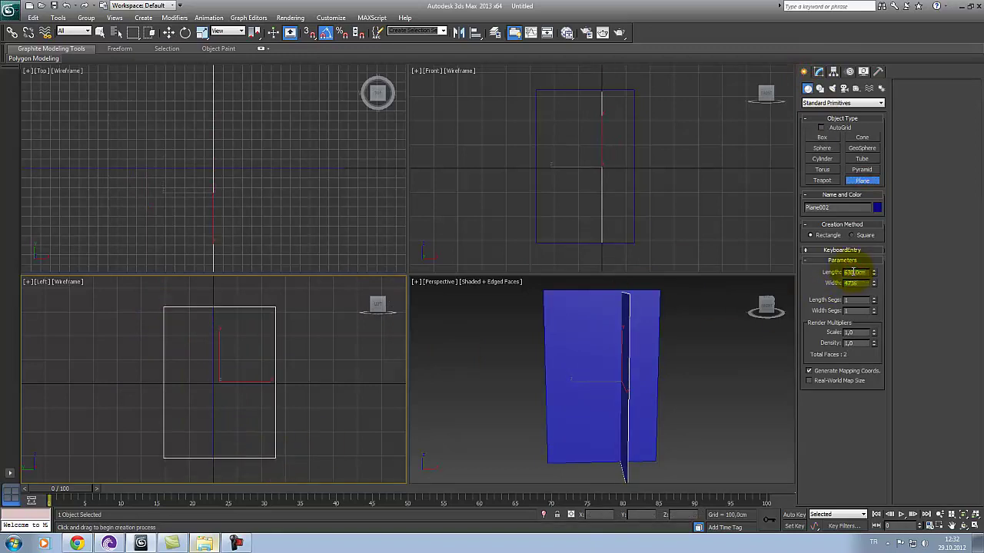
key("Return")
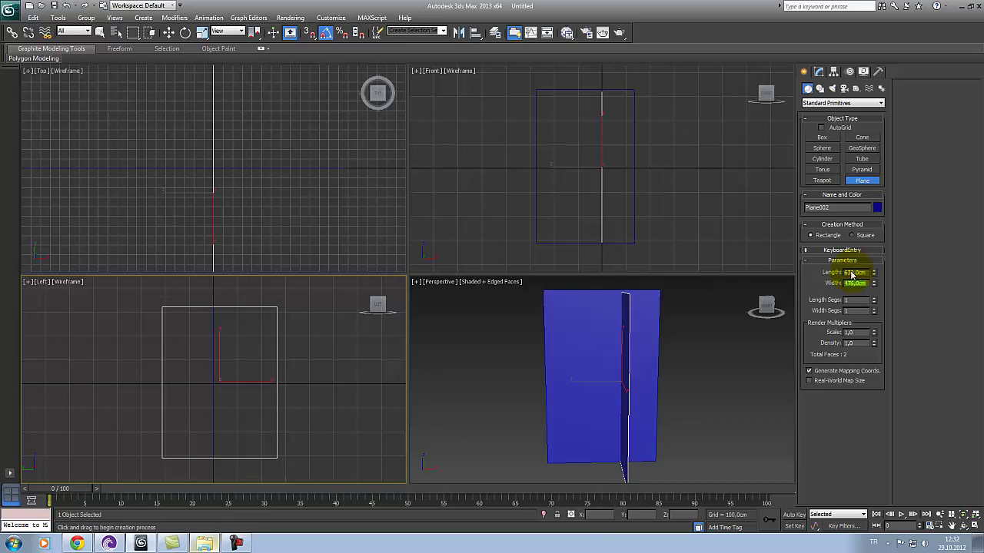
key("w")
- Orbit the maximized Perspective view to see the two crossing planes
mouse_move(639, 377)
middle_mouse_down("alt")
mouse_move(518, 377)
mouse_move(623, 402)
middle_mouse_up("alt")
key("alt+w")
mouse_move(560, 377)
middle_mouse_down("alt")
mouse_move(521, 357)
mouse_move(502, 395)
middle_mouse_up("alt")
scroll(524, 353, "down", 5)
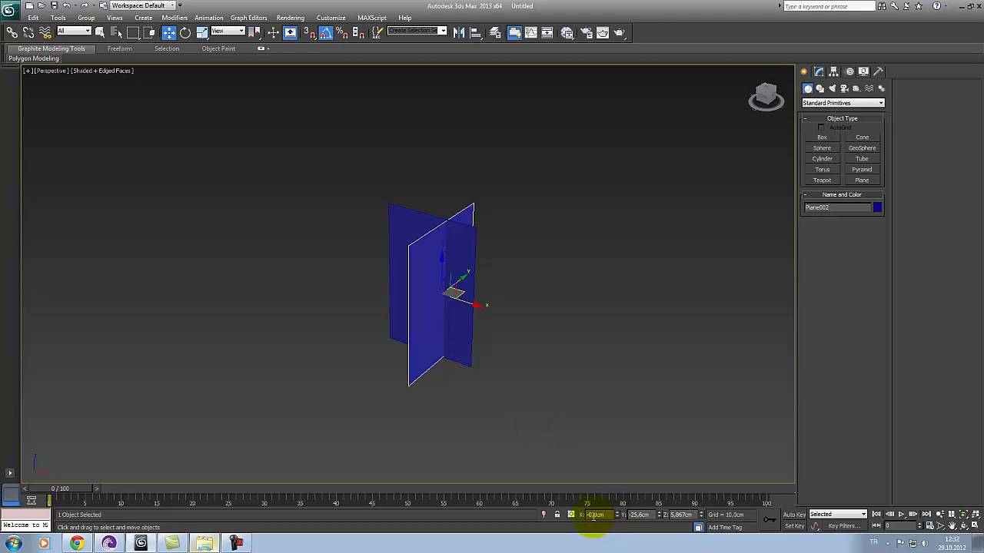
- Zero both planes' X, Y and Z positions so they center on the world origin
left_click(675, 515)
right_click(659, 517)
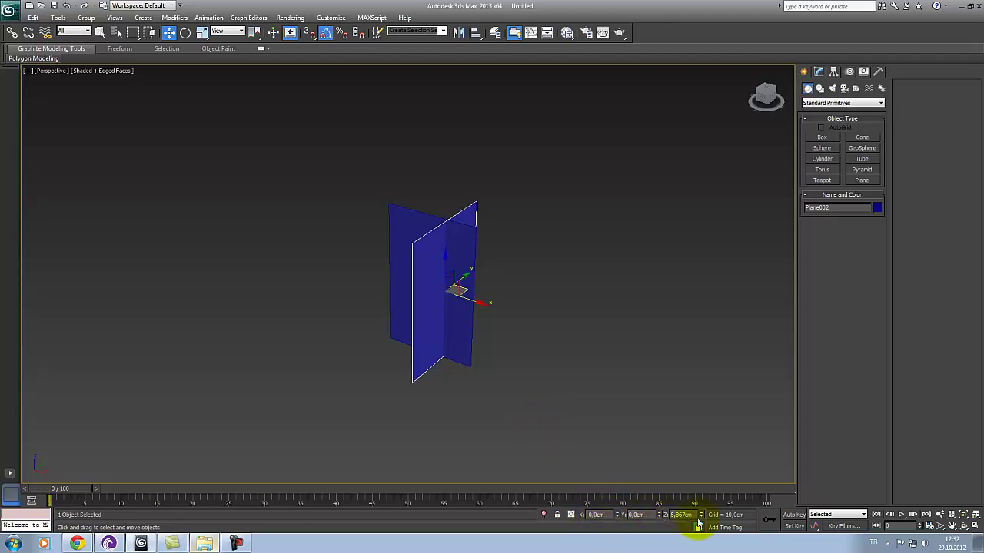
type("0")
left_click(457, 325)
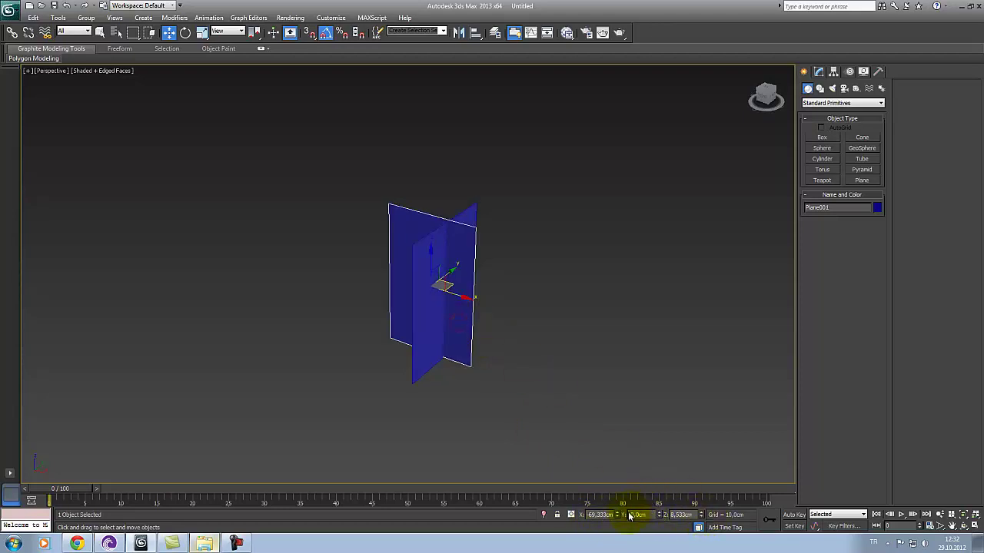
right_click(617, 516)
right_click(701, 517)
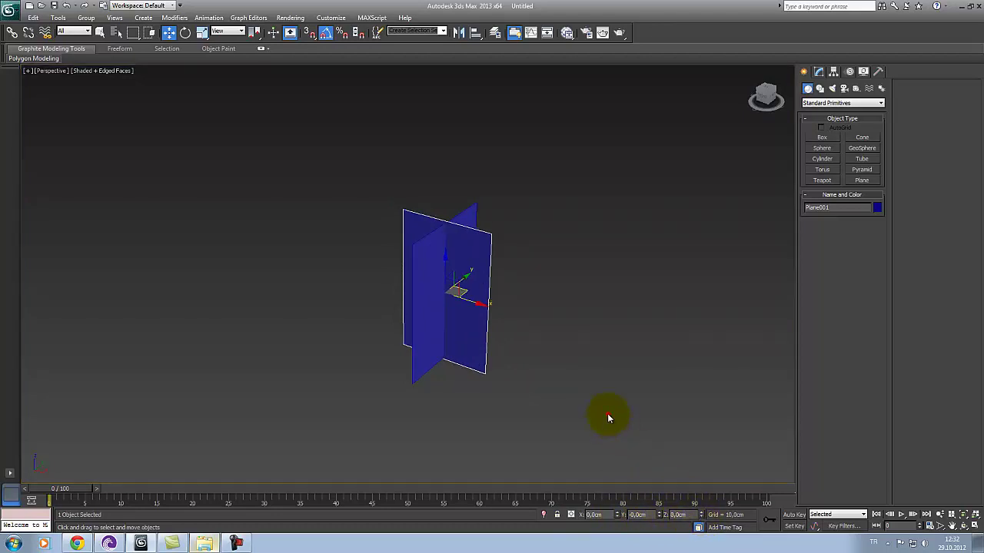
left_click(607, 414)
mouse_move(607, 413)
middle_mouse_down("alt")
mouse_move(553, 390)
mouse_move(457, 377)
mouse_move(464, 396)
mouse_move(538, 418)
middle_mouse_up("alt")
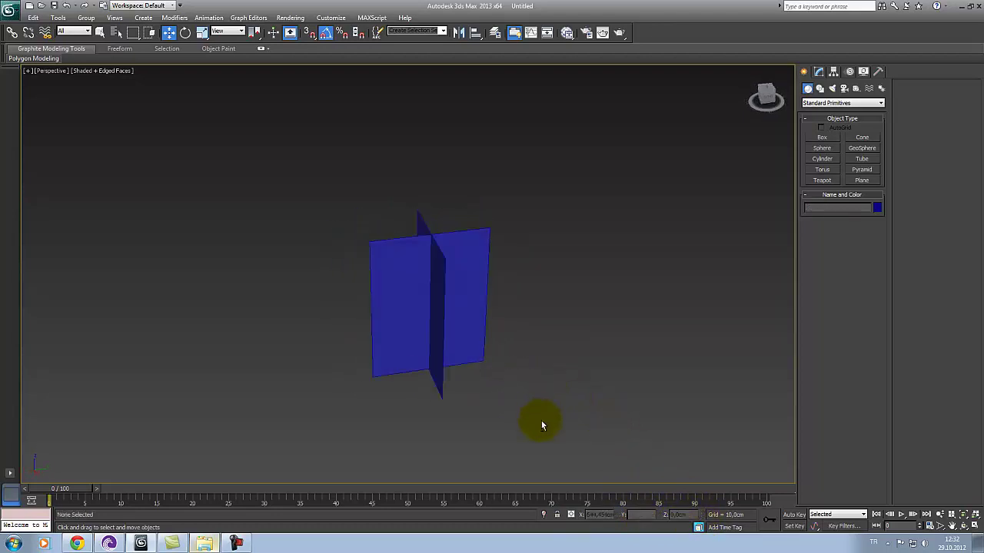
left_click_drag(538, 417, 374, 281)
key("z")
mouse_move(504, 368)
middle_mouse_down("alt")
mouse_move(515, 340)
mouse_move(536, 384)
mouse_move(512, 384)
mouse_move(569, 403)
middle_mouse_up("alt")
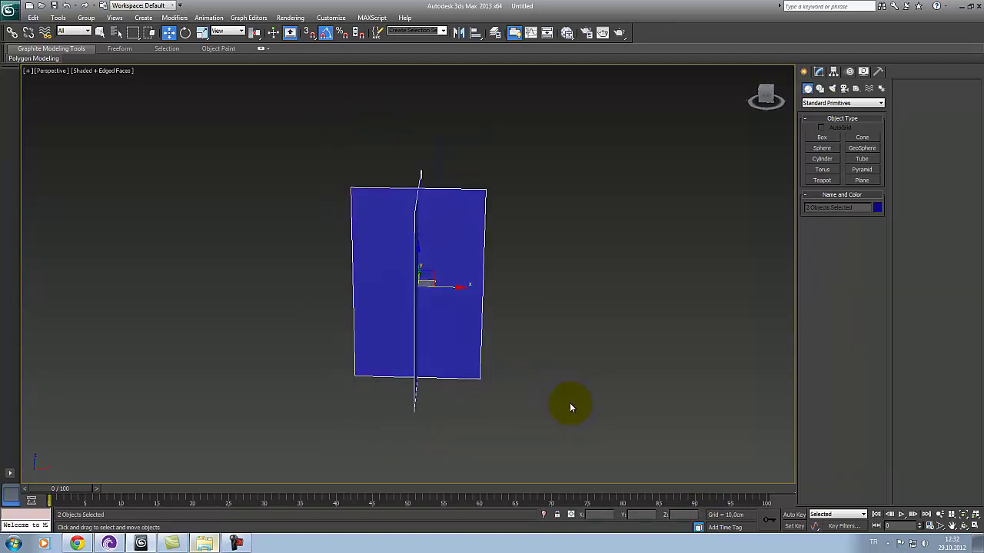
key("alt+w")
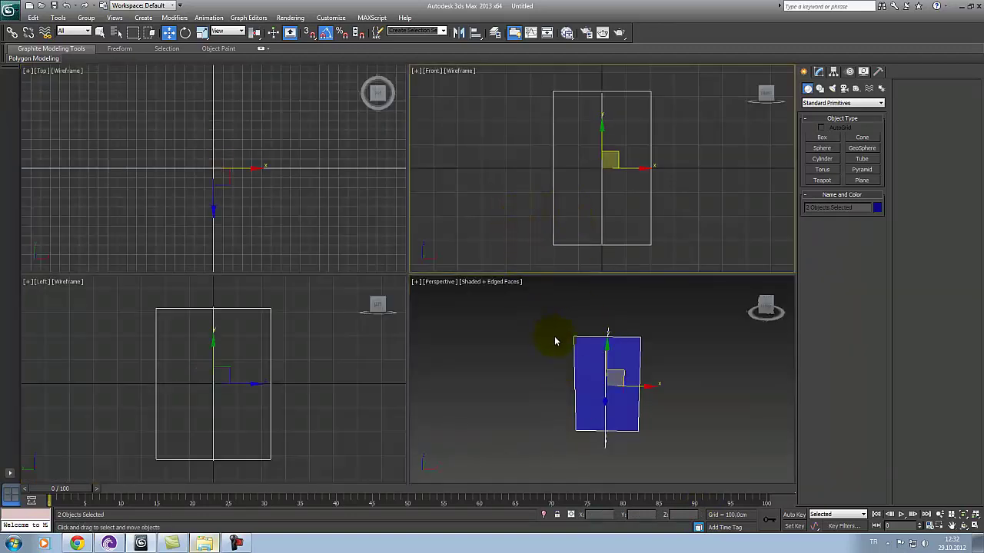
- Hide the grids in the orthographic views and open the Slate Material Editor with M
left_click(555, 341)
left_click(360, 347)
left_click(484, 137)
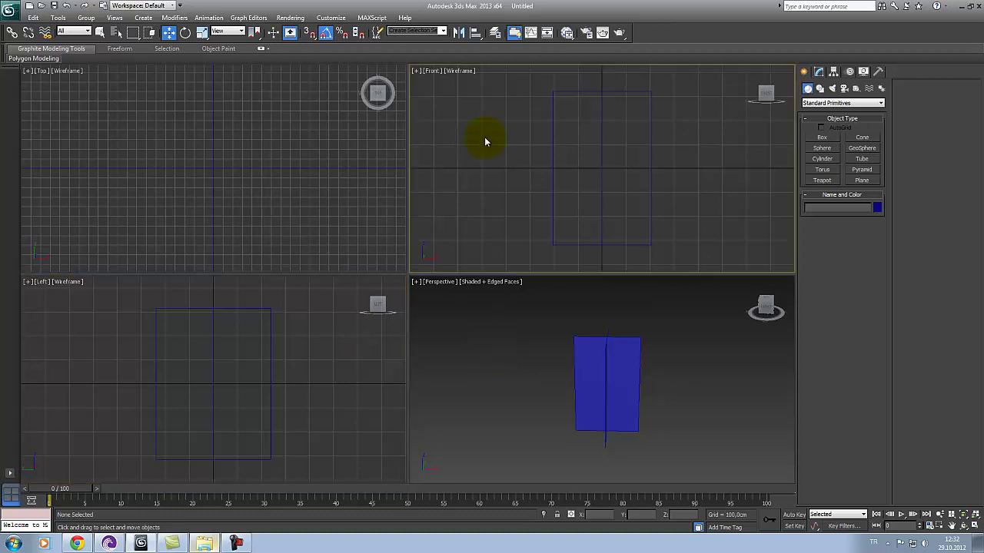
left_click(333, 201)
key("g")
left_click(377, 374)
key("g")
left_click(548, 356)
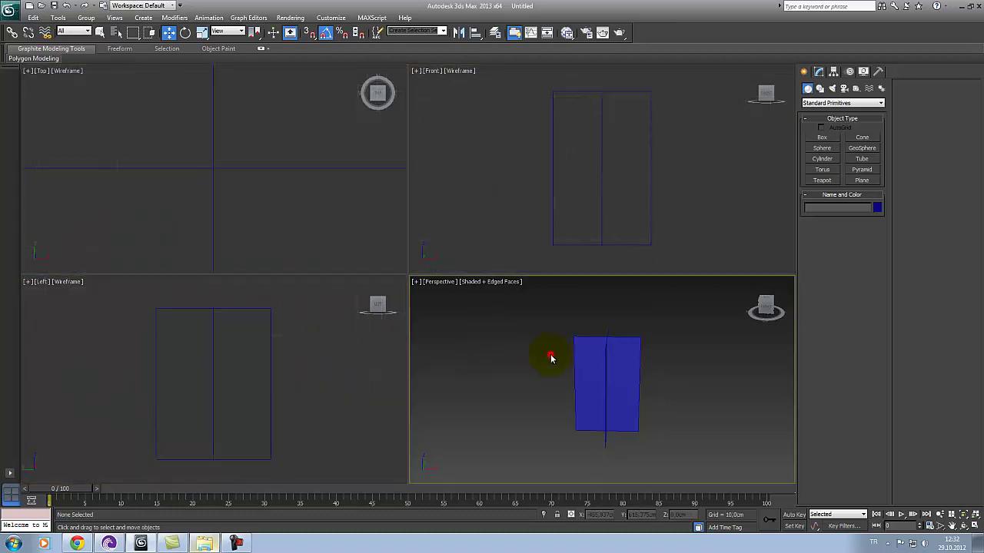
mouse_move(549, 355)
middle_mouse_down("alt")
mouse_move(651, 358)
mouse_move(580, 358)
middle_mouse_up("alt")
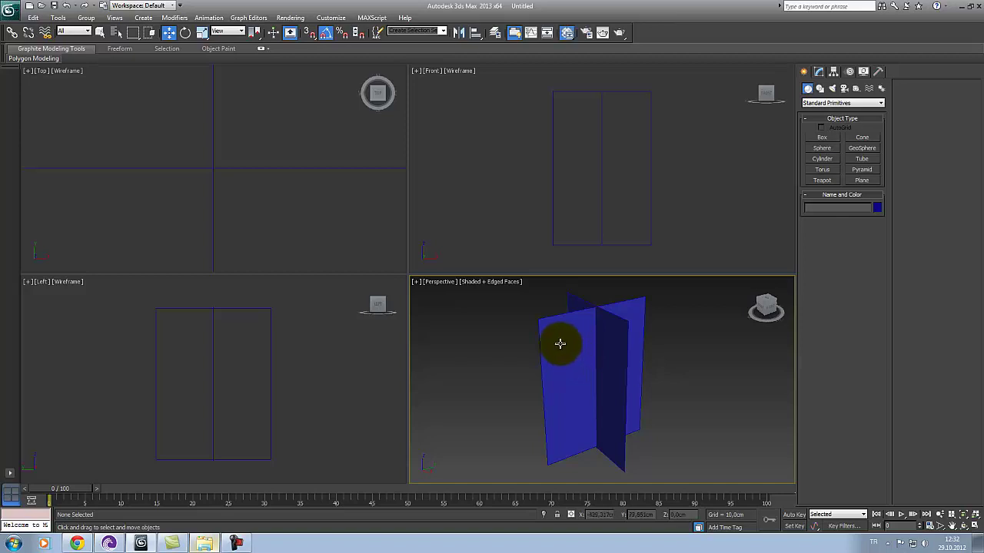
key("m")
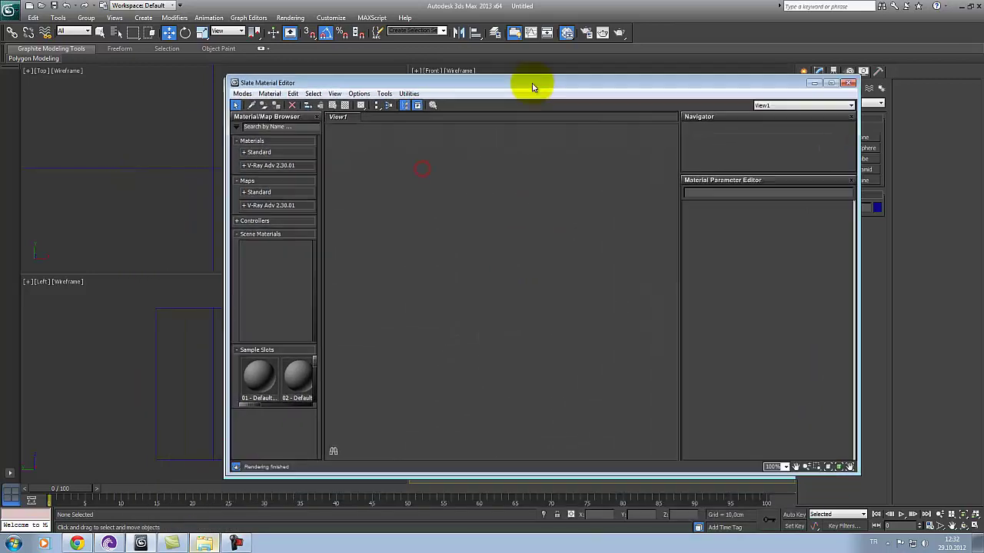
- Expand V-Ray Adv in the browser and drag VRayMtl into View1 for Material #25 and #26
left_click_drag(422, 170, 539, 61)
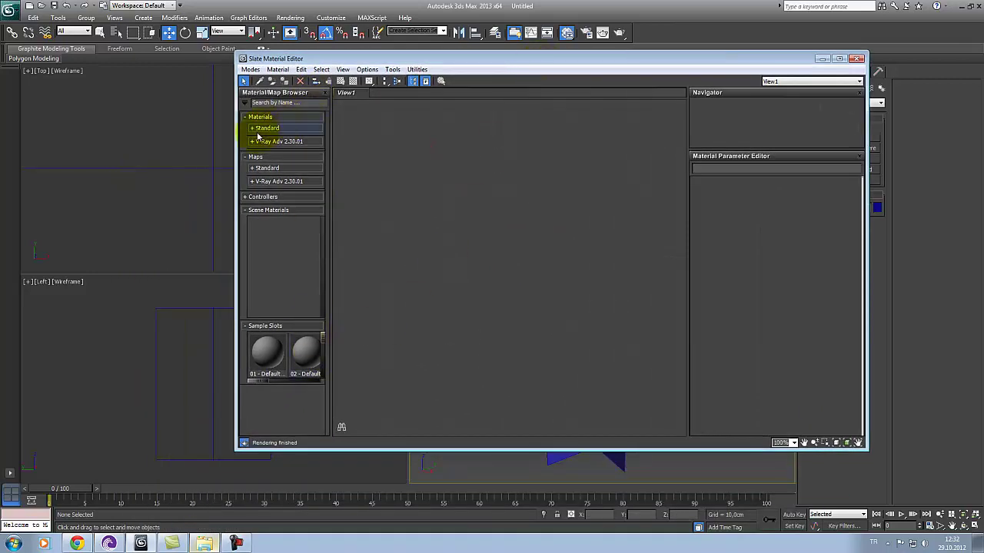
mouse_move(406, 60)
left_mouse_down()
mouse_move(367, 70)
mouse_move(381, 67)
left_mouse_up()
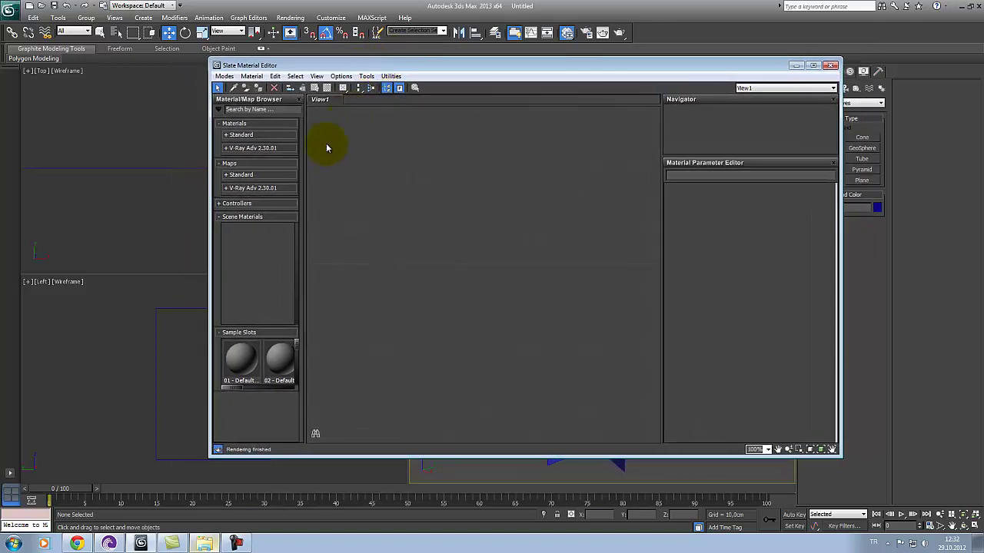
left_click(272, 149)
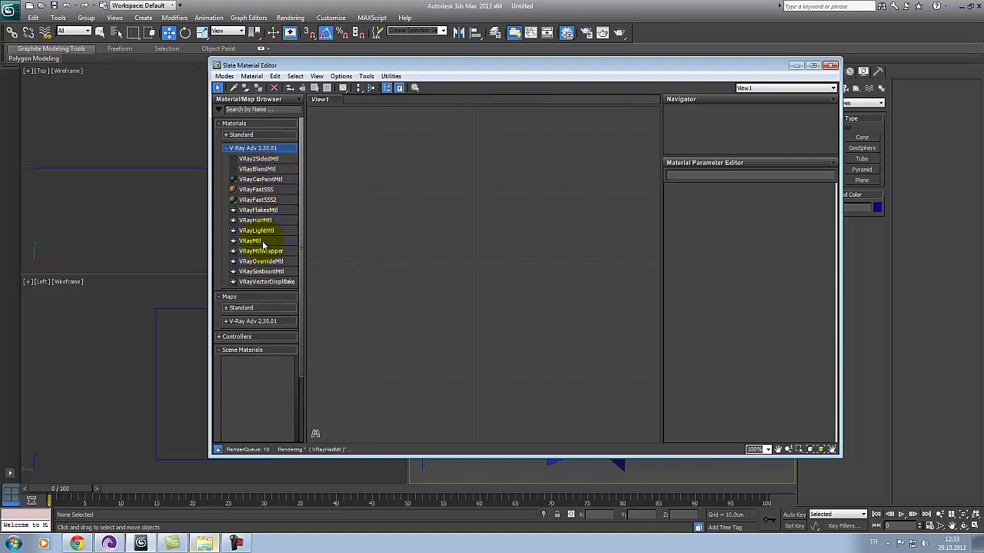
left_click(245, 136)
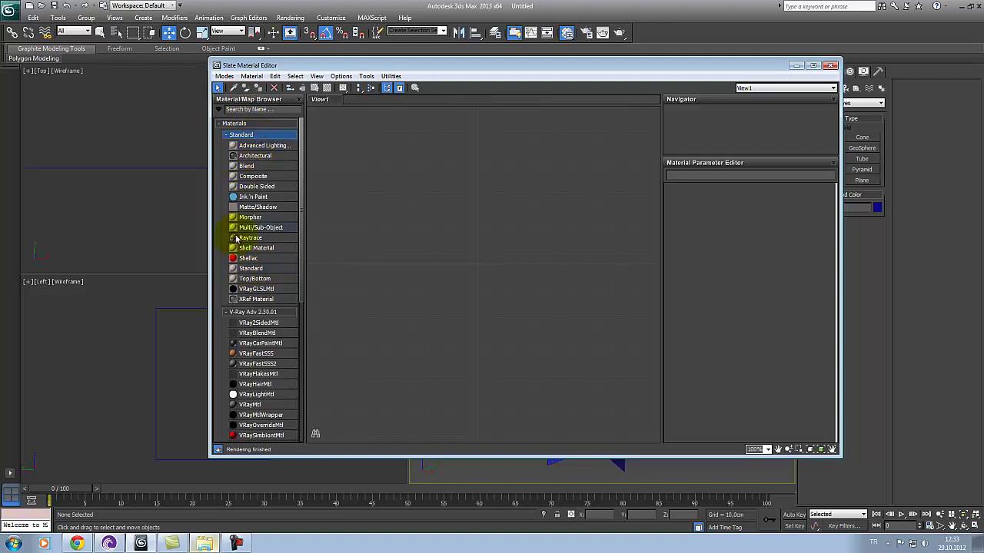
left_click(251, 137)
mouse_move(250, 244)
left_mouse_down()
mouse_move(377, 213)
mouse_move(369, 160)
mouse_move(425, 165)
mouse_move(400, 162)
mouse_move(444, 143)
mouse_move(404, 141)
mouse_move(557, 263)
mouse_move(628, 131)
left_mouse_up()
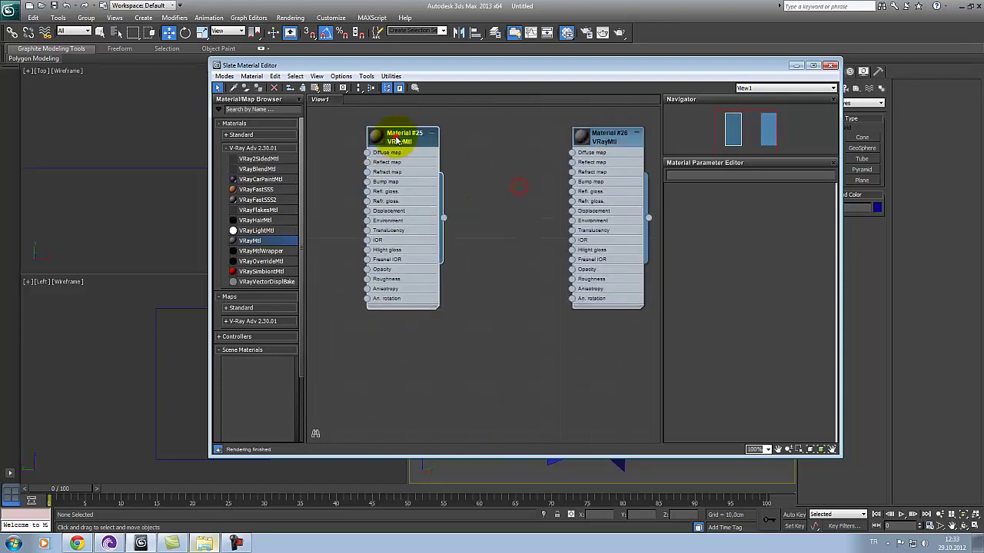
- Rename Material #25 to 'front' and Material #26 to 'left'
mouse_move(413, 186)
middle_mouse_down()
mouse_move(438, 214)
mouse_move(472, 222)
middle_mouse_up()
double_click(433, 160)
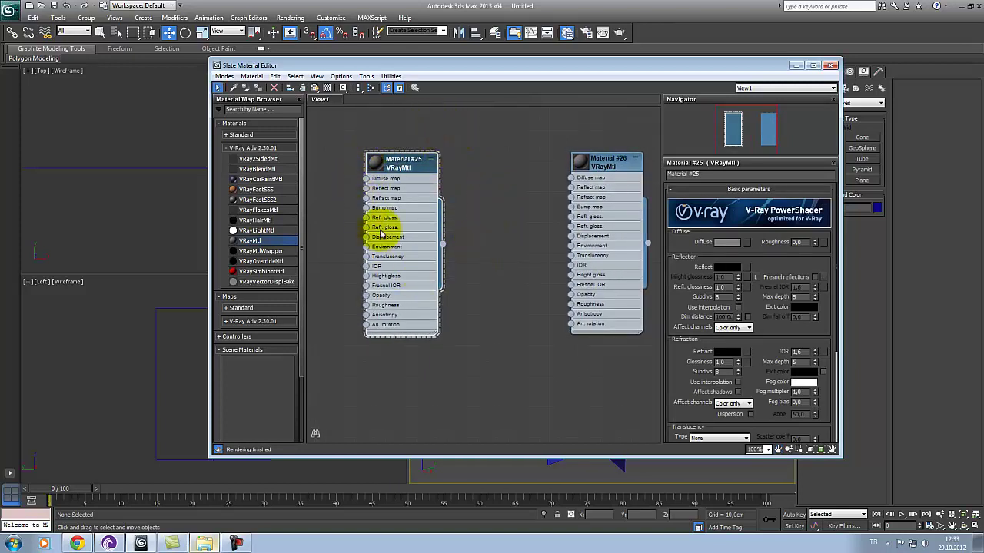
left_click_drag(706, 175, 598, 175)
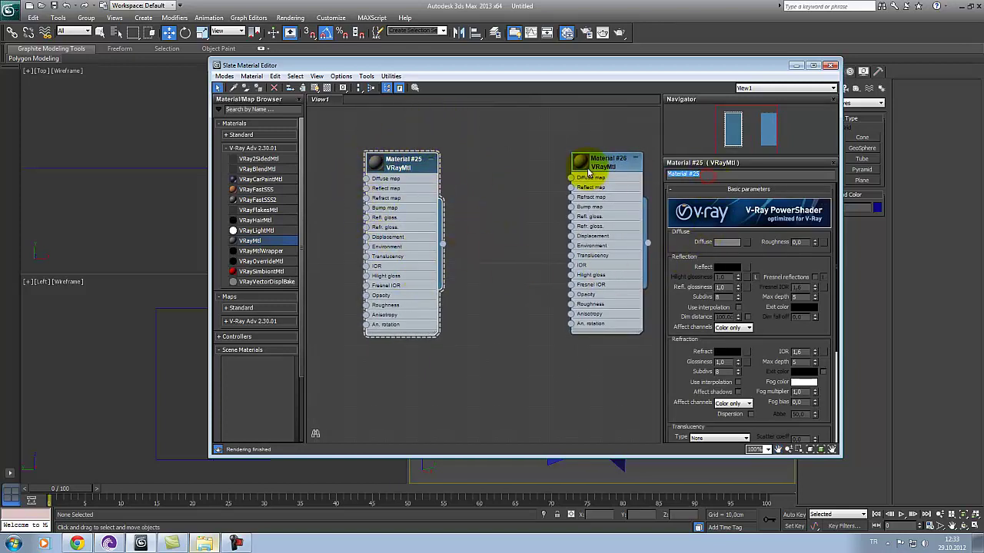
type("front")
left_click(589, 172)
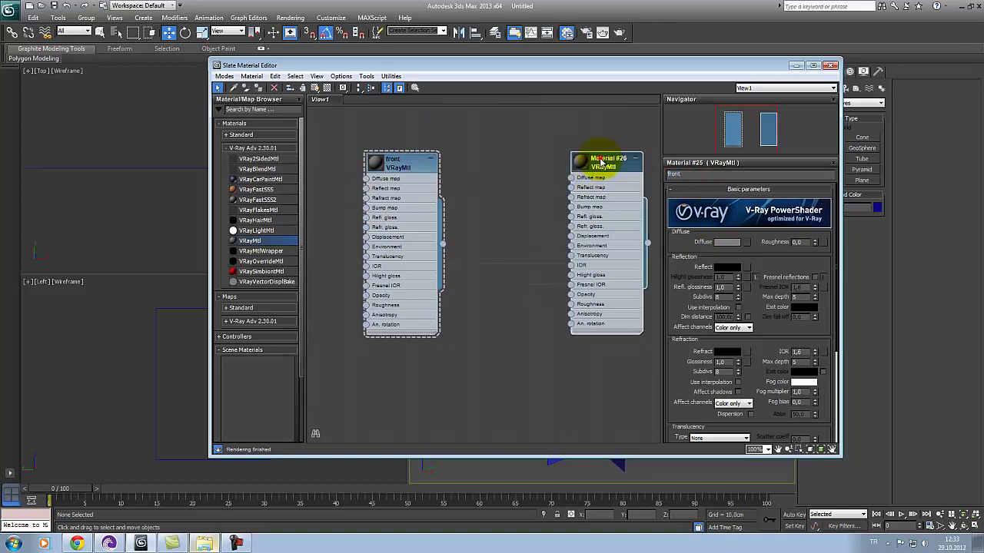
type("left")
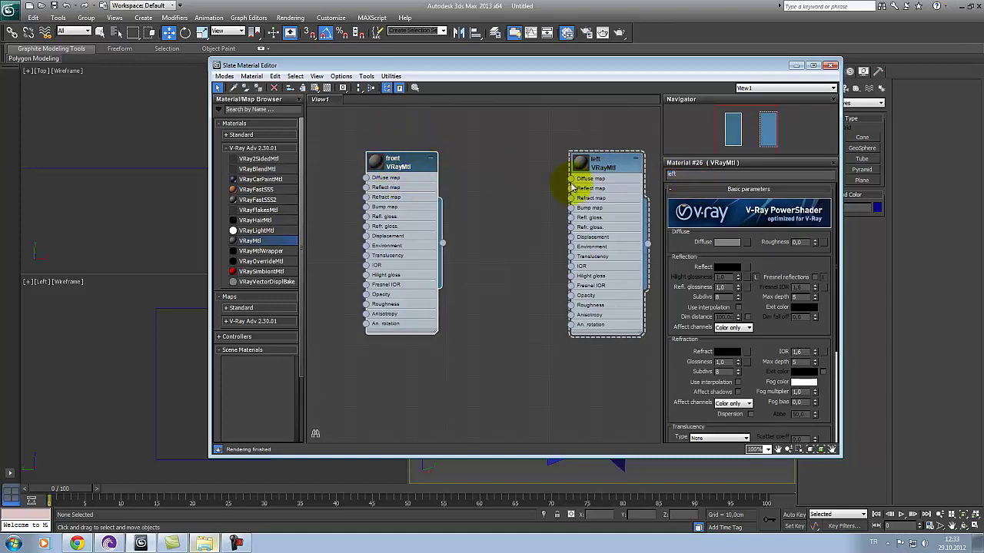
- Select the front material and drag a connection out from its Diffuse map socket
left_click(398, 163)
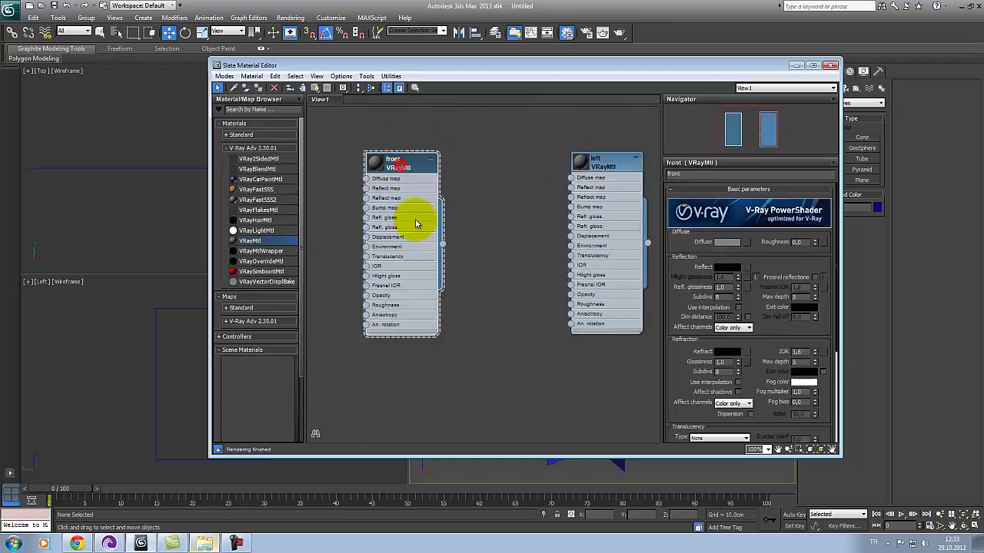
mouse_move(387, 246)
middle_mouse_down()
mouse_move(454, 243)
mouse_move(503, 265)
middle_mouse_up()
scroll(456, 250, "up", 1)
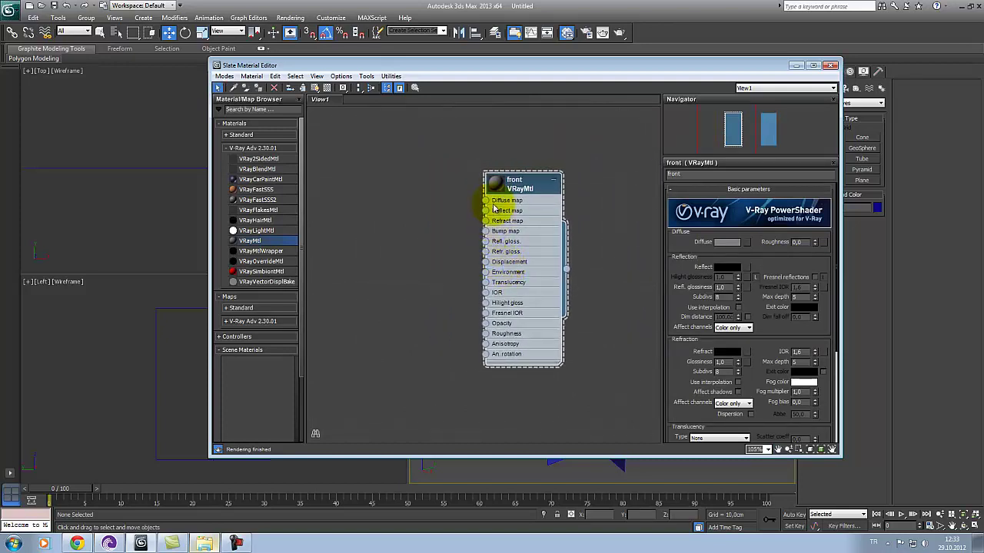
left_click_drag(485, 201, 423, 202)
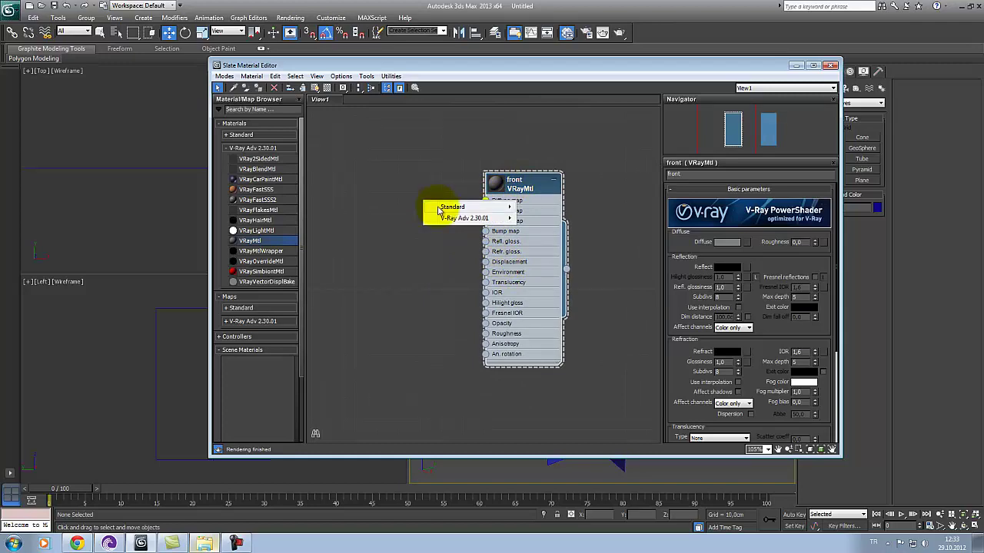
- Load the front image from the Desktop reference folder as a Bitmap for front's Diffuse map
mouse_move(453, 207)
left_click(529, 93)
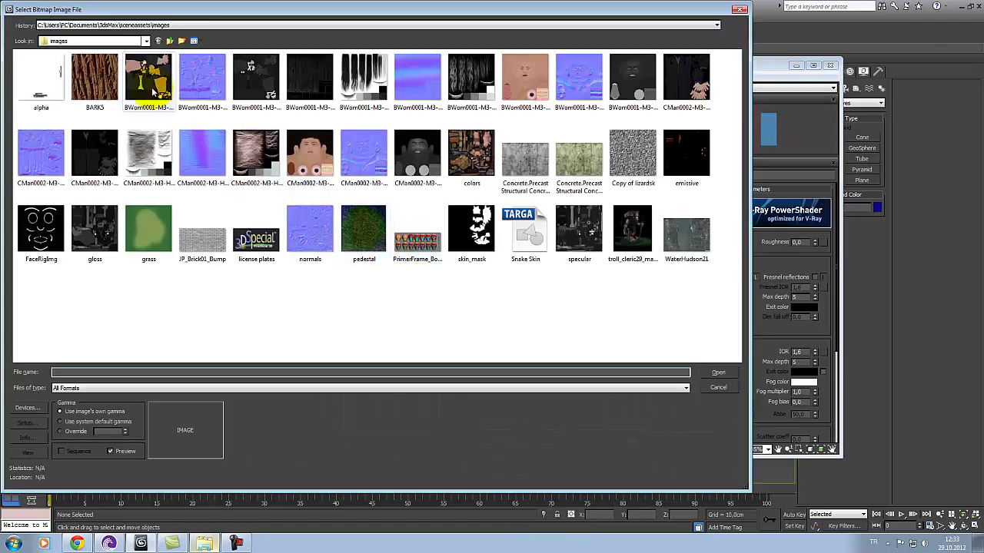
left_click(145, 41)
left_click(87, 49)
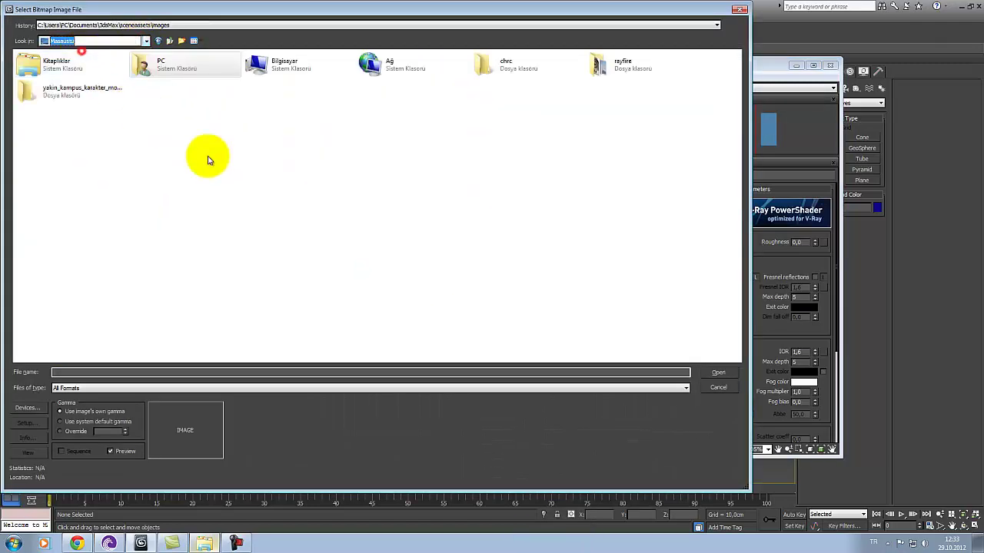
double_click(92, 92)
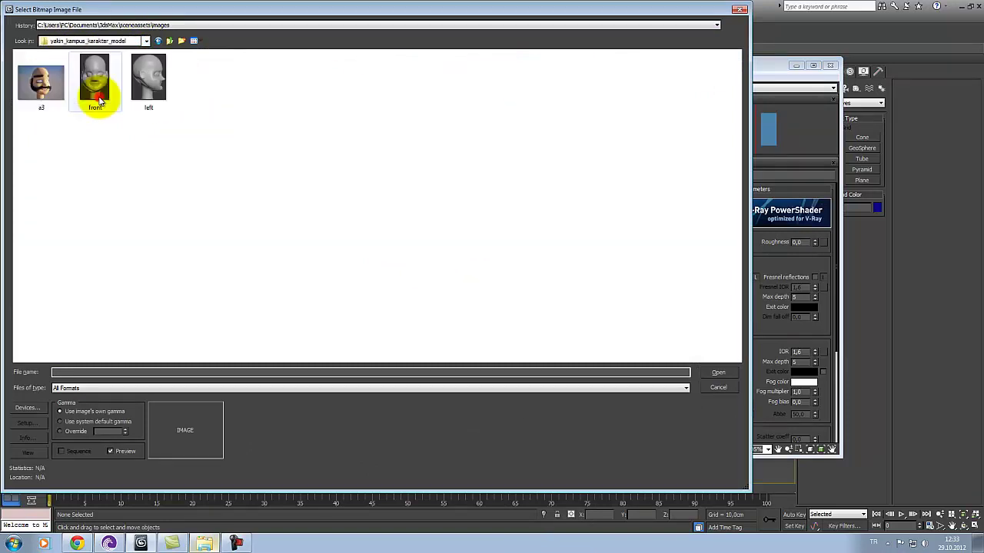
left_click(94, 81)
mouse_move(158, 10)
left_mouse_down()
mouse_move(324, 291)
mouse_move(323, 108)
left_mouse_up()
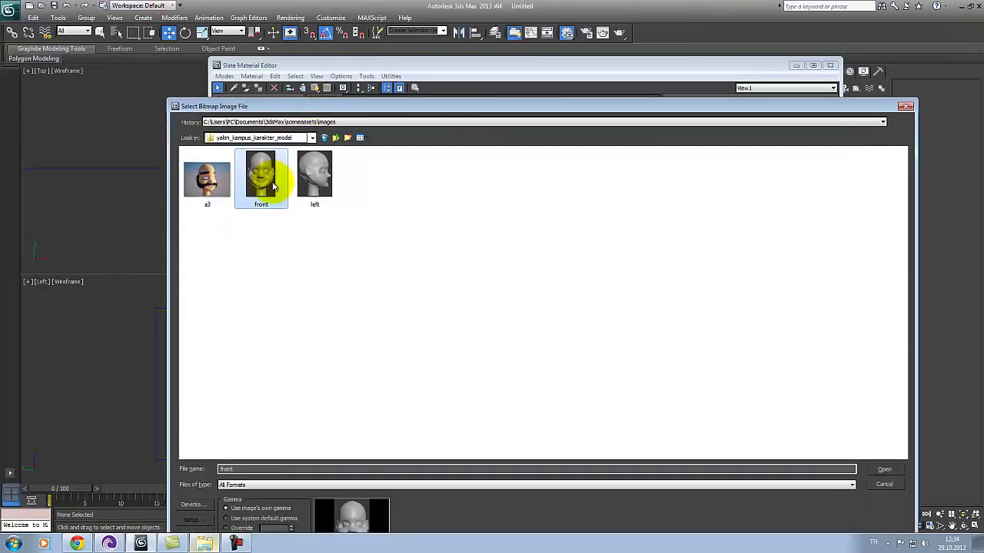
left_click(884, 470)
- Pan to the left material node and open its parameters
left_click_drag(447, 207, 482, 200)
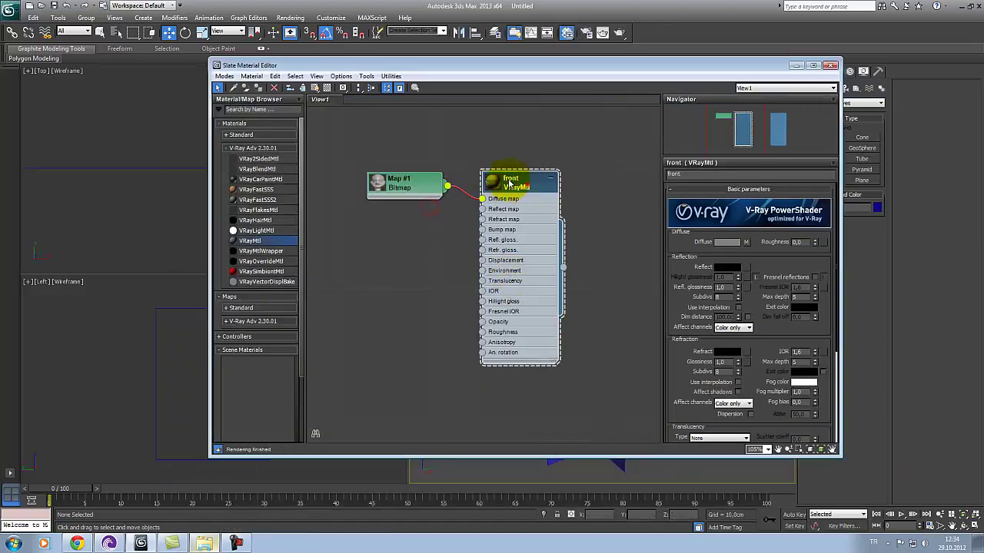
middle_click_drag(589, 205, 454, 209)
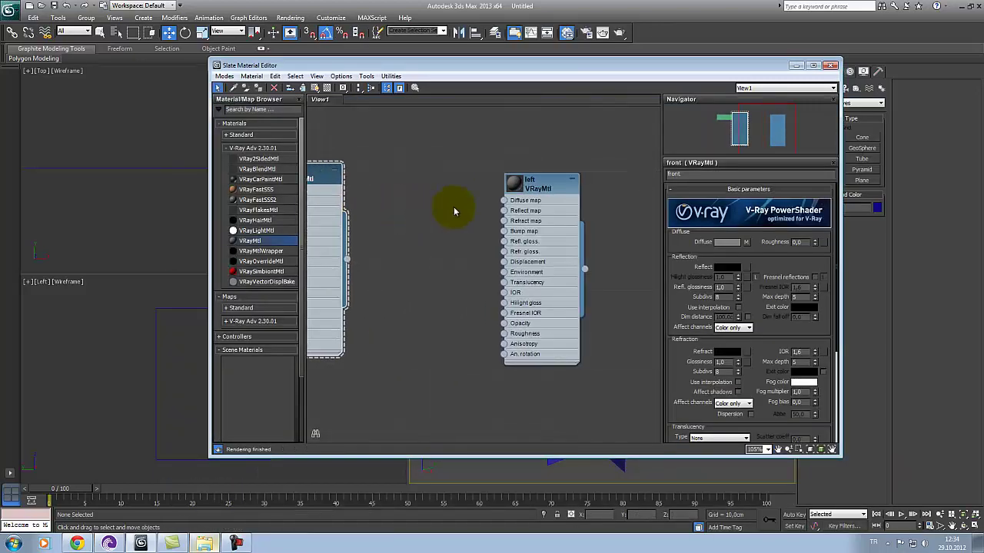
double_click(550, 179)
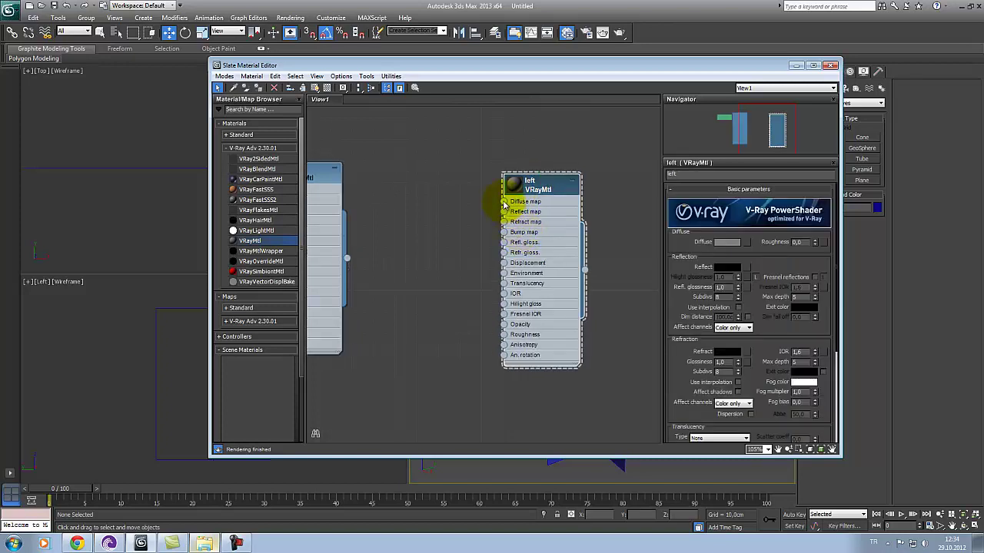
- Load the left head image as a Standard Bitmap into the left material's Diffuse map
left_click(749, 243)
left_click(401, 143)
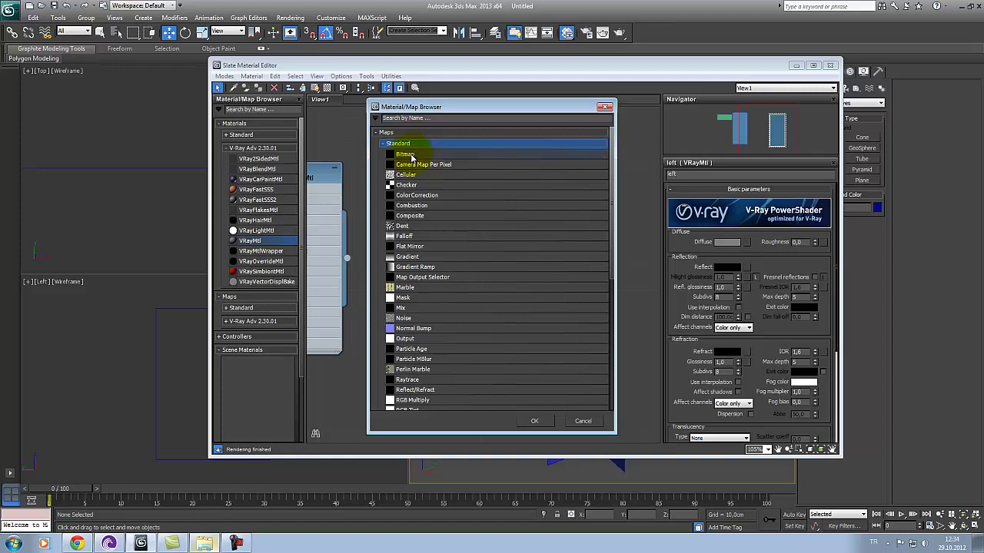
double_click(412, 156)
left_click(317, 105)
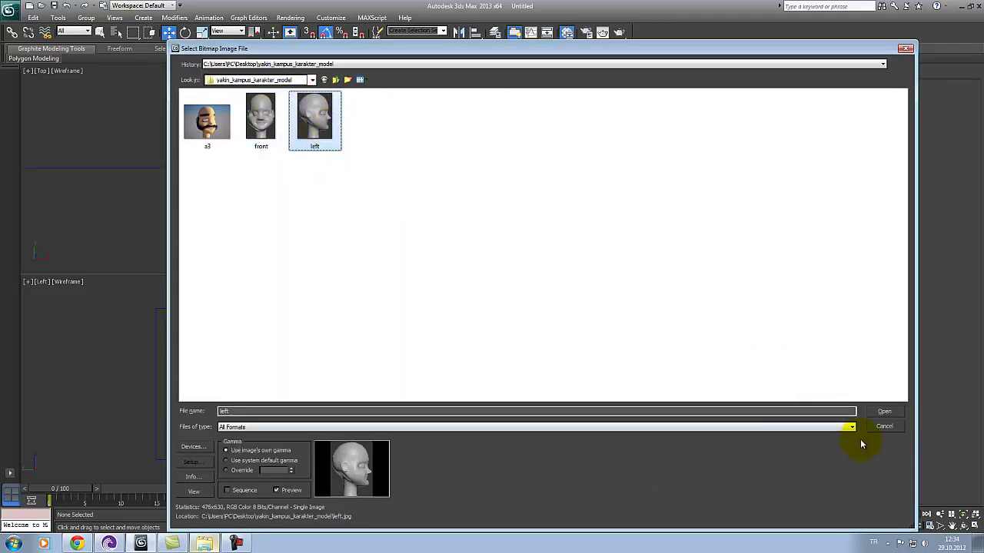
left_click(883, 411)
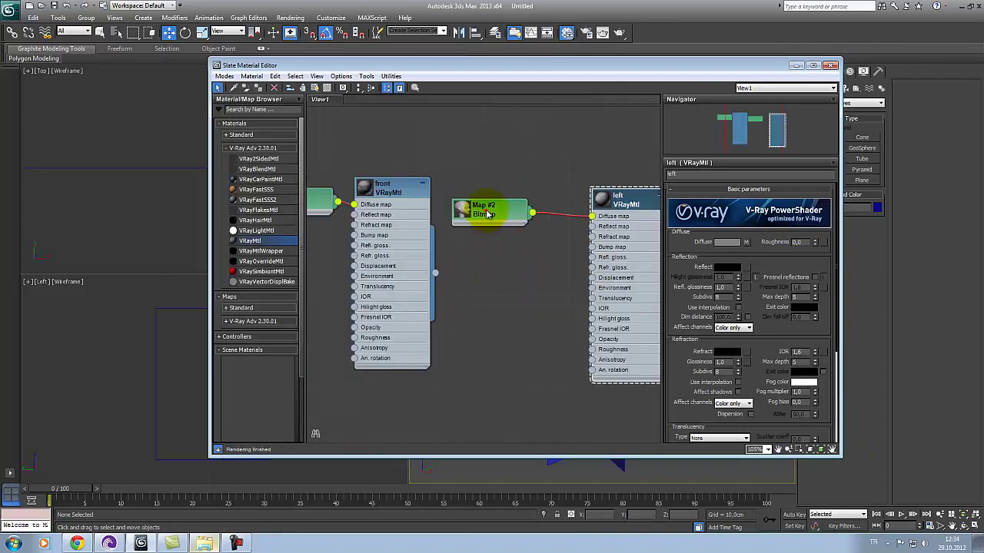
- Arrange the front, left, Map #1 and Map #2 nodes neatly in the graph
left_click_drag(428, 206, 460, 206)
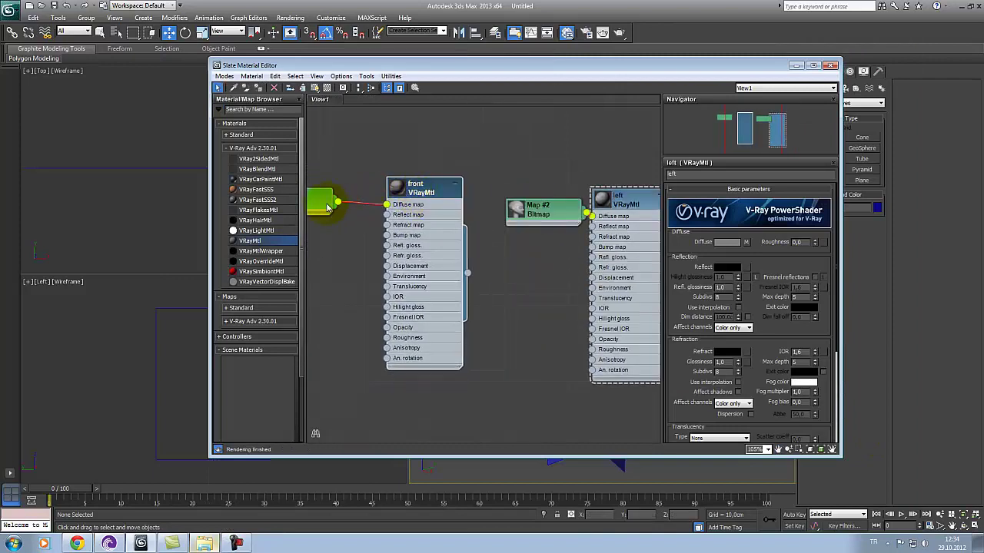
left_click_drag(329, 202, 361, 215)
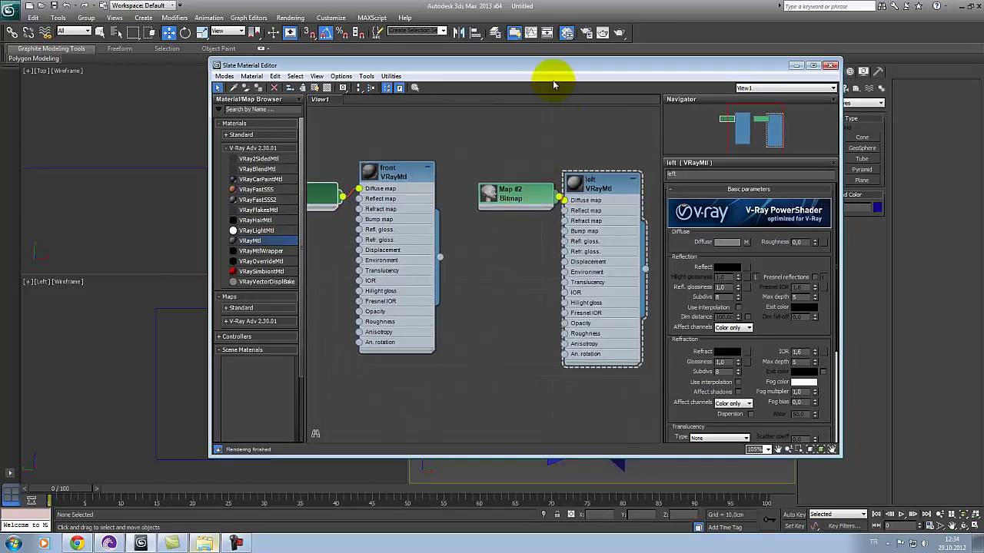
middle_click_drag(476, 169, 588, 193)
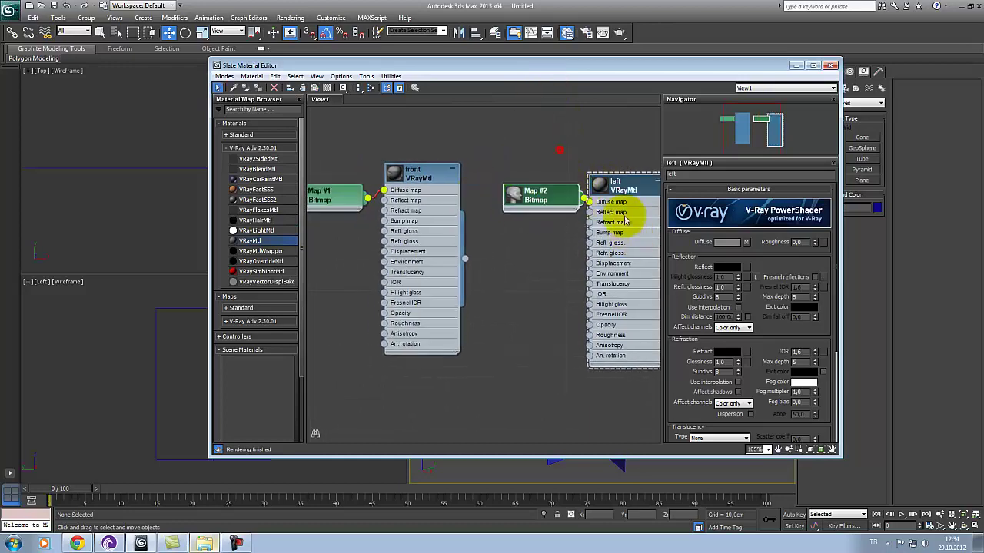
left_click_drag(624, 192, 592, 178)
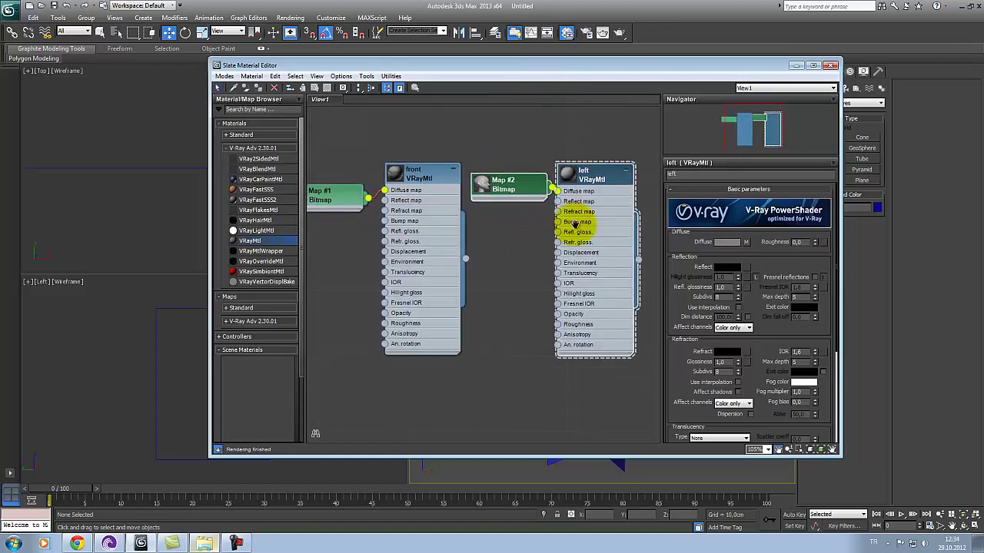
left_click_drag(318, 198, 354, 189)
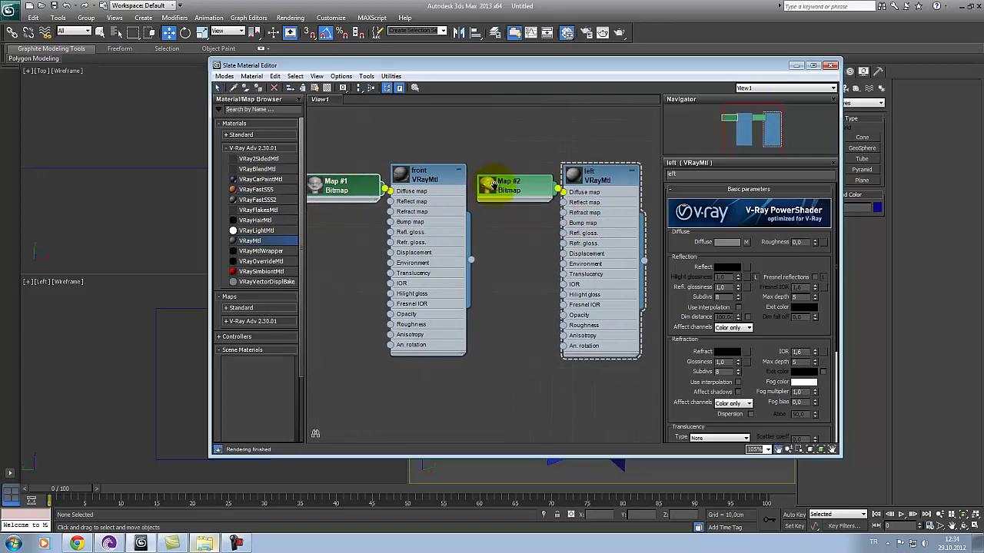
middle_click_drag(496, 184, 503, 188)
mouse_move(473, 71)
left_mouse_down()
mouse_move(230, 76)
mouse_move(302, 264)
left_mouse_up()
- Set the Front viewport to Shaded with Edged Faces and select the front plane
left_click(471, 144)
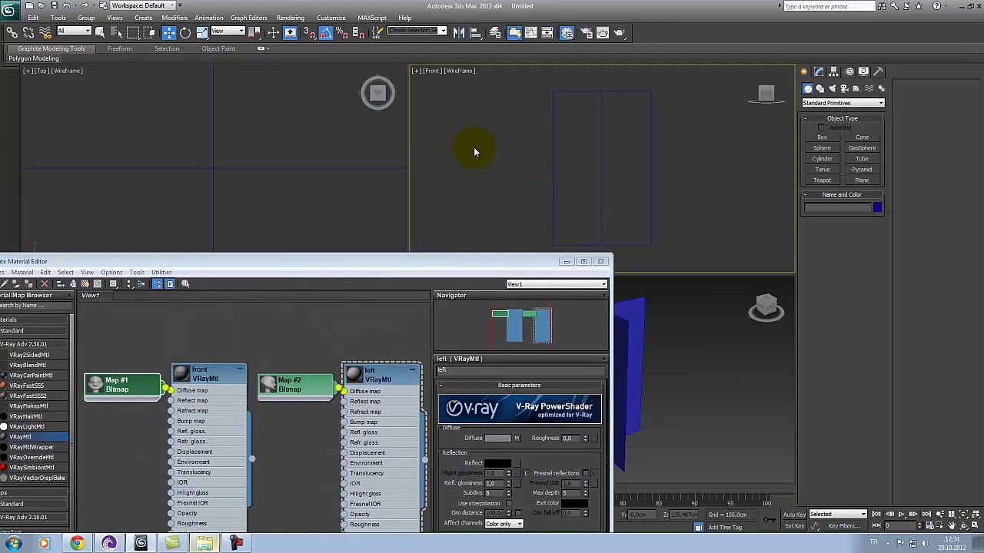
key("F3")
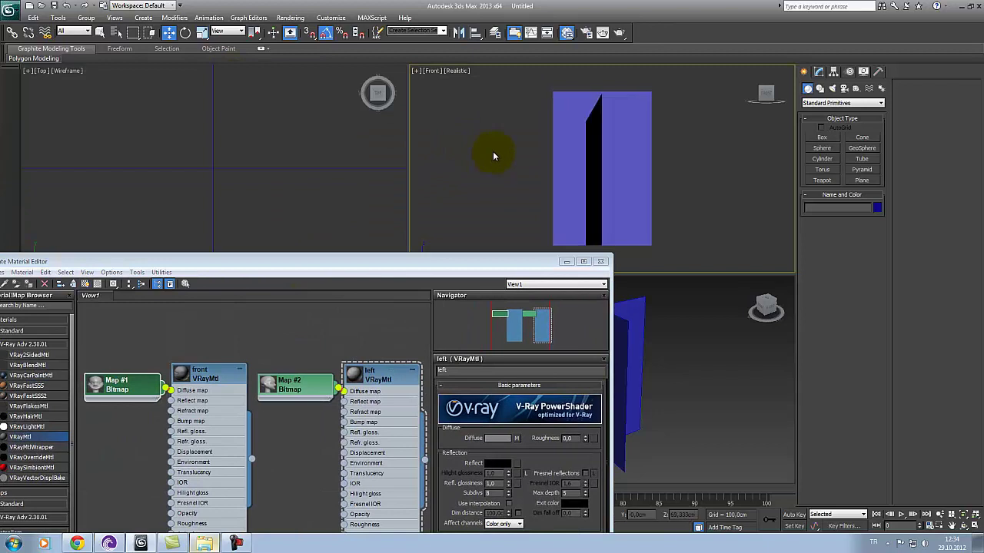
left_click(560, 154)
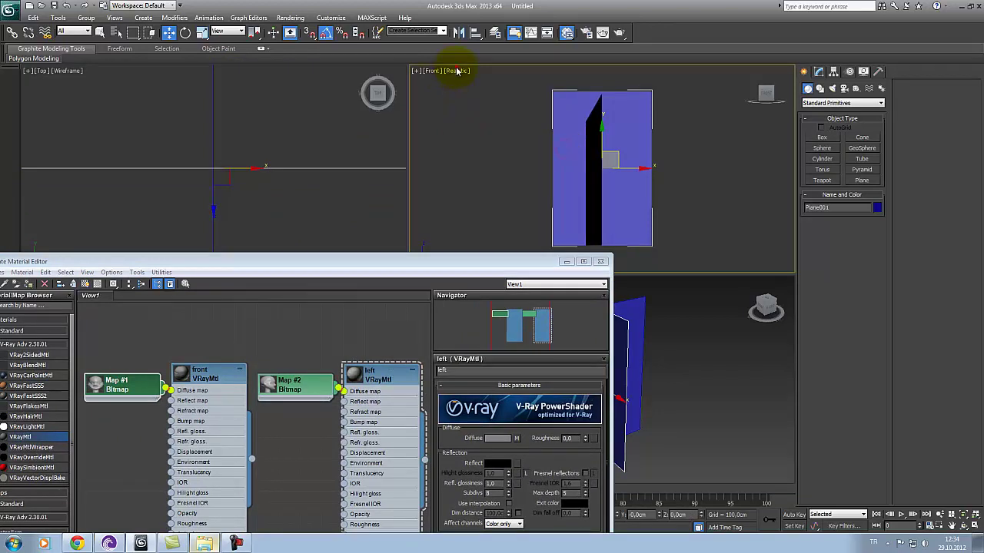
left_click(457, 71)
left_click(469, 93)
left_click(563, 137)
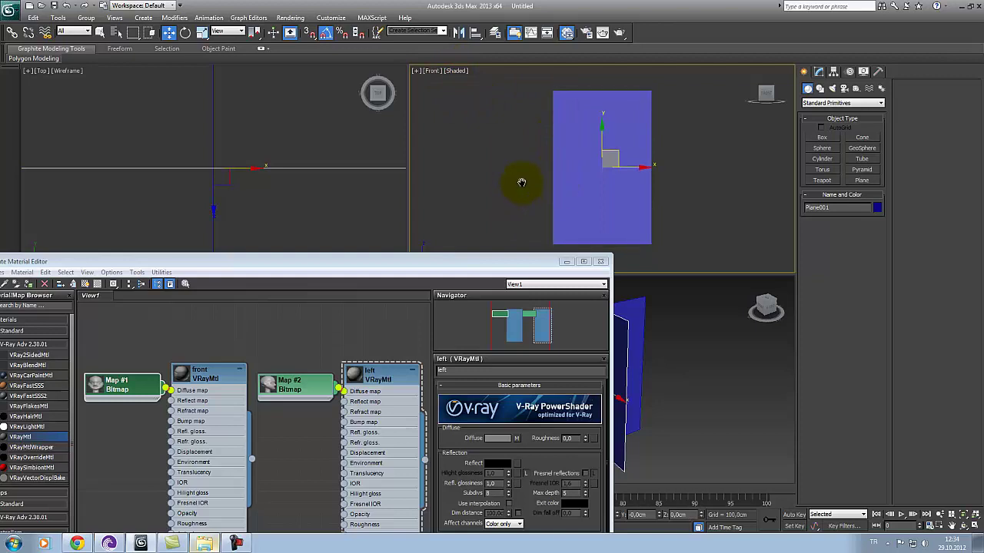
key("F4")
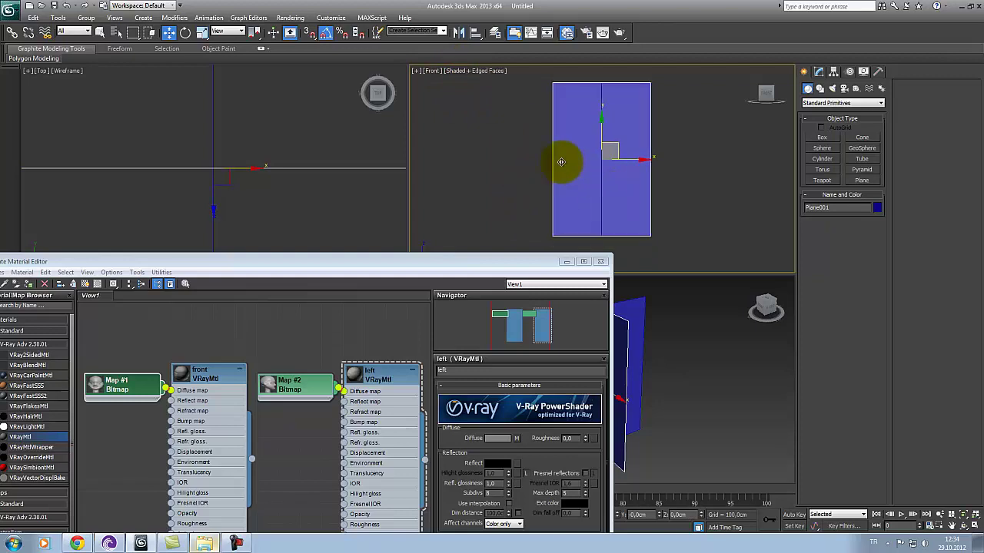
- Assign the front material to the front plane and show its map in the viewport
left_click_drag(407, 270, 588, 260)
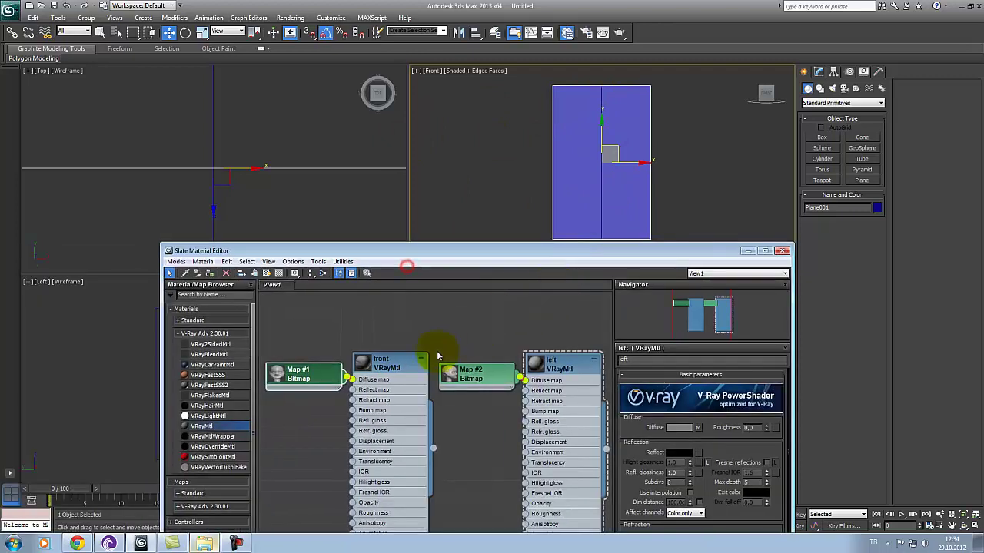
left_click(390, 367)
left_click(278, 328)
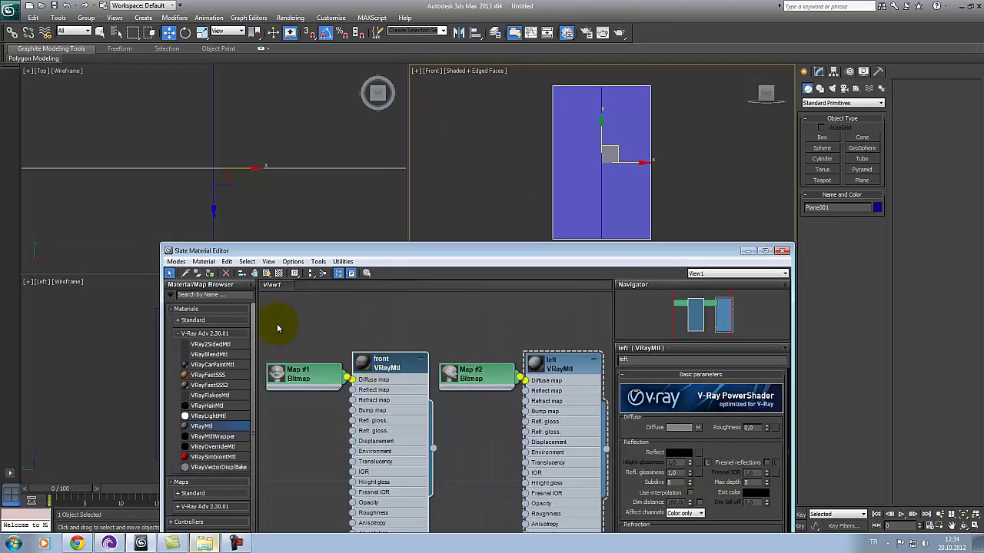
left_click(209, 273)
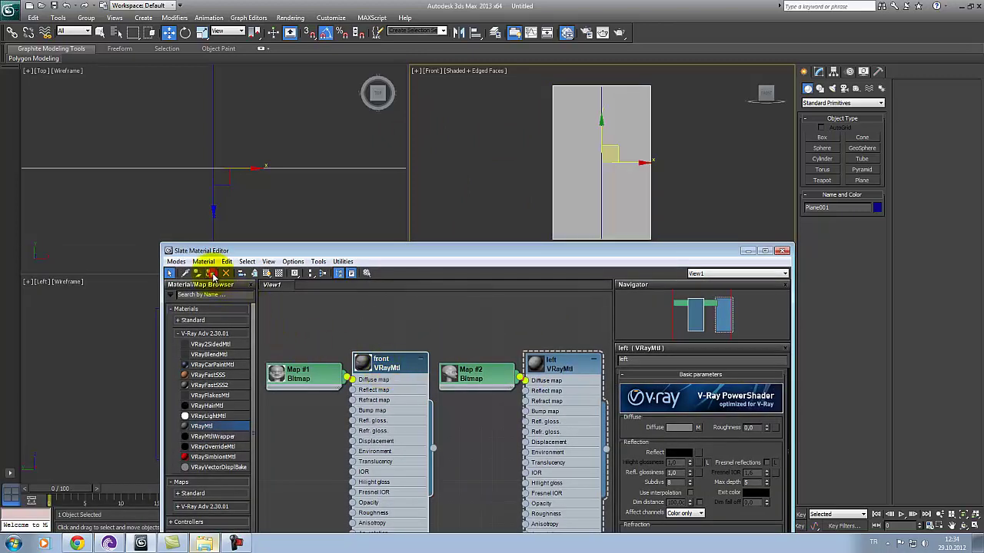
left_click(267, 274)
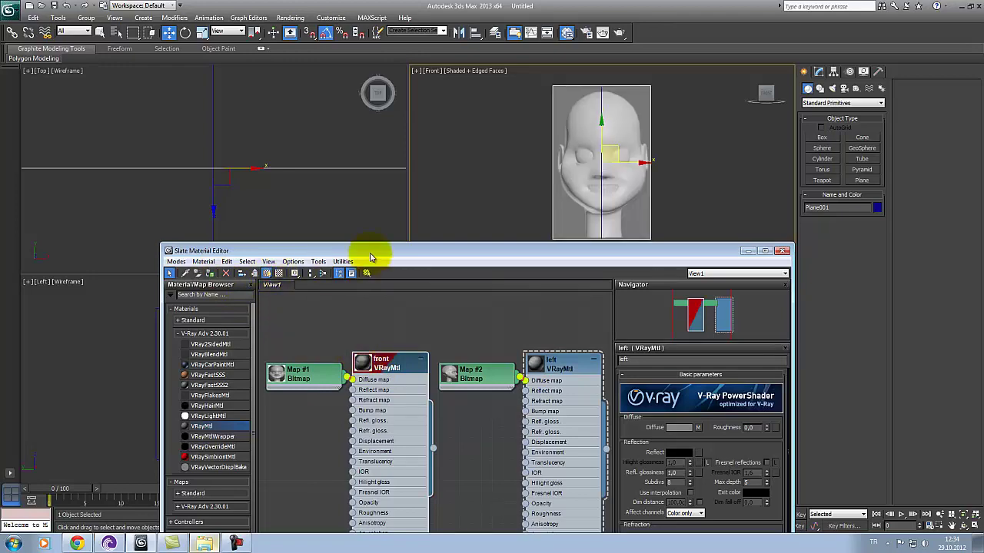
left_click_drag(374, 253, 534, 243)
- Assign the left material to the side plane, then close the material editor
left_click(255, 307)
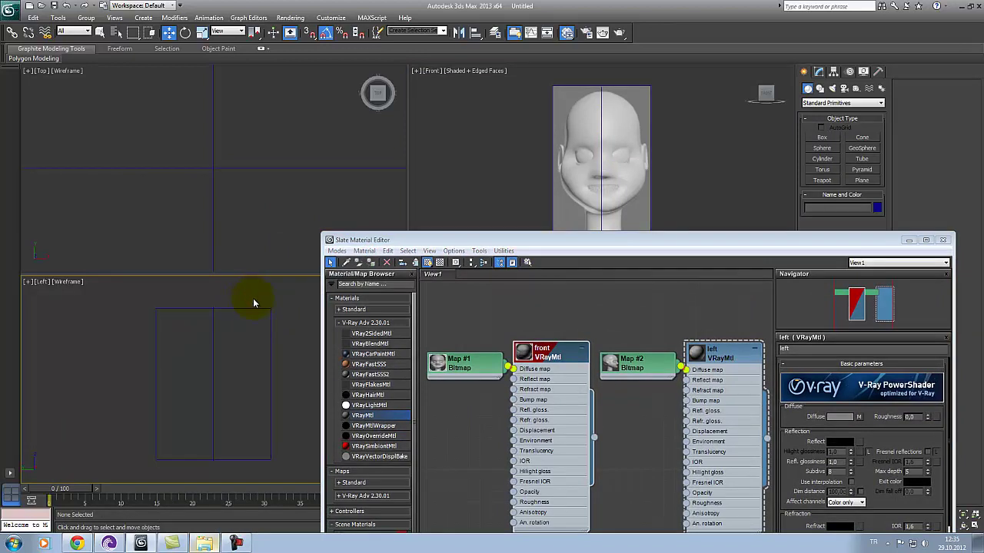
left_click_drag(252, 300, 280, 330)
left_click(722, 357)
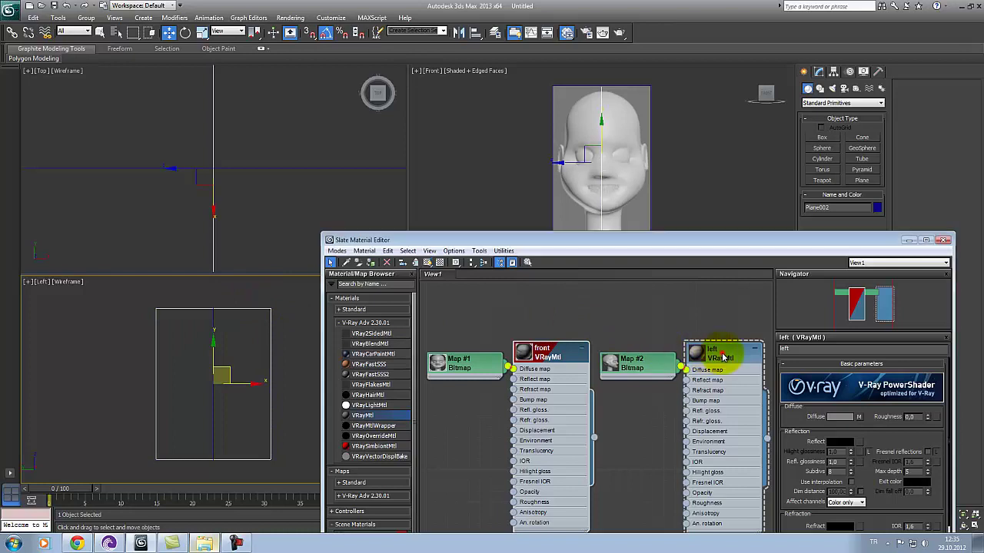
left_click(429, 262)
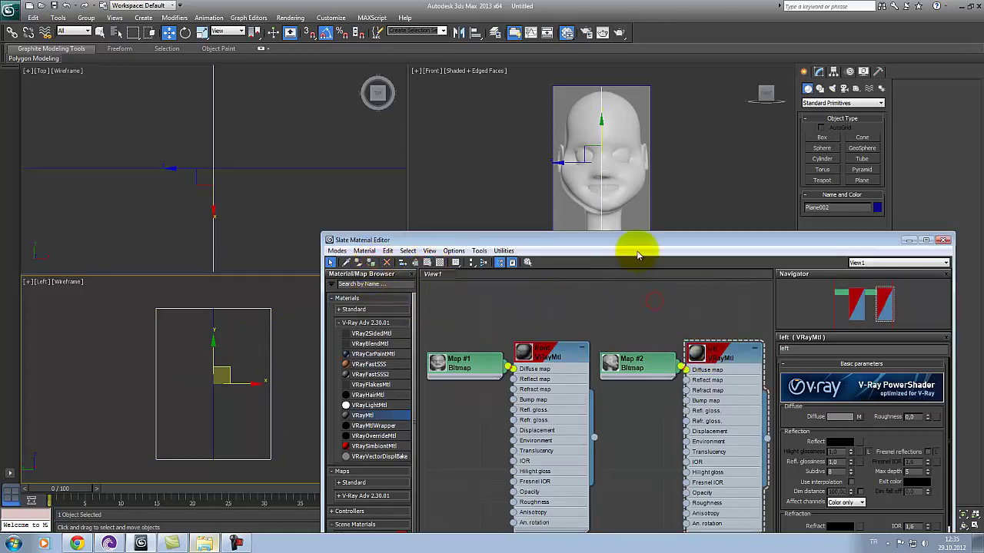
left_click_drag(615, 244, 482, 184)
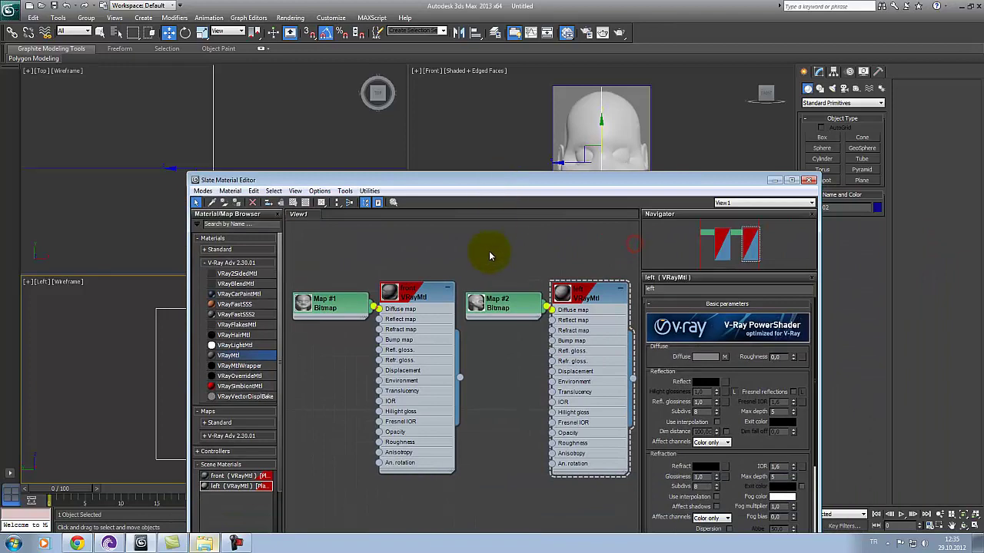
left_click(809, 180)
- Select the side plane, set the Left view to Shaded with edged faces, and orbit the Perspective view
left_click(490, 390)
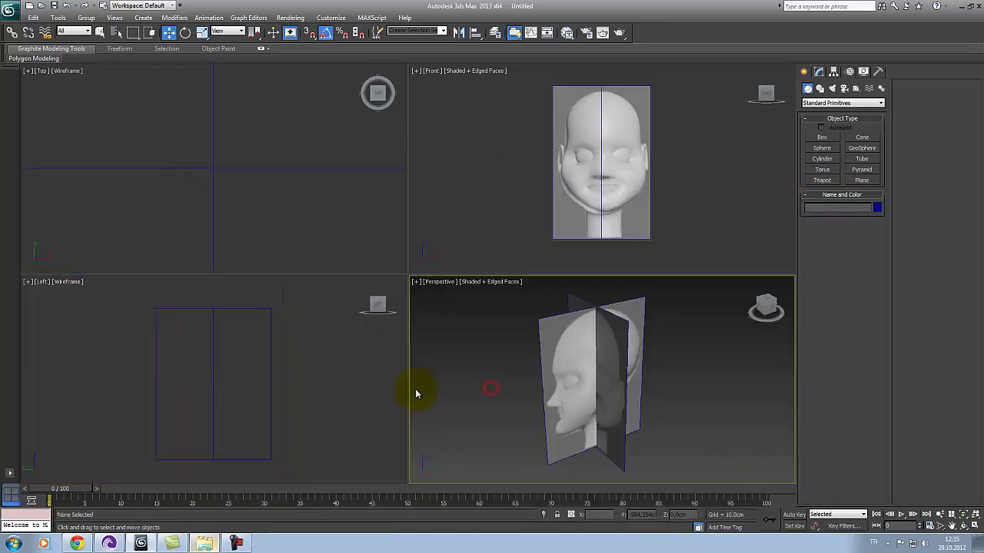
left_click_drag(325, 389, 213, 307)
left_click(67, 283)
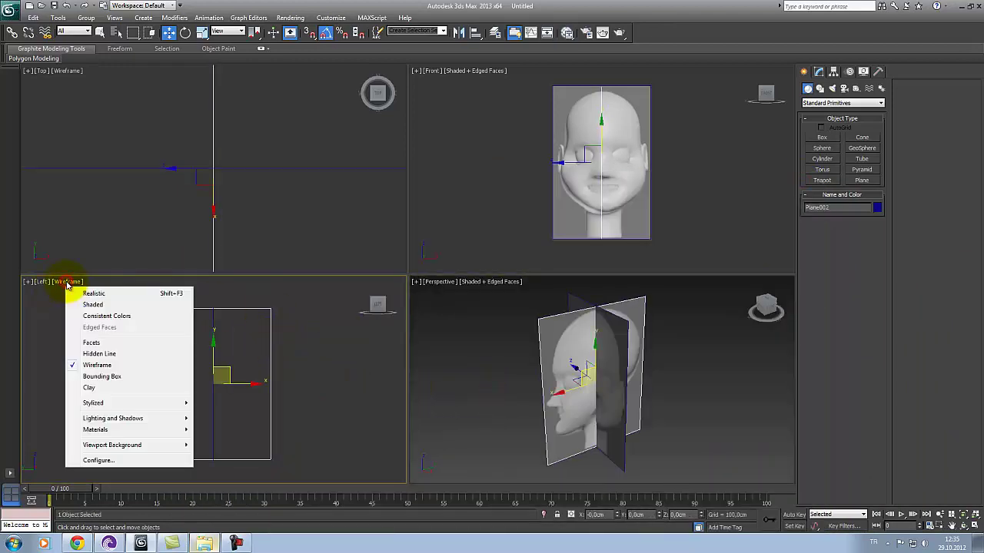
left_click(77, 304)
key("j")
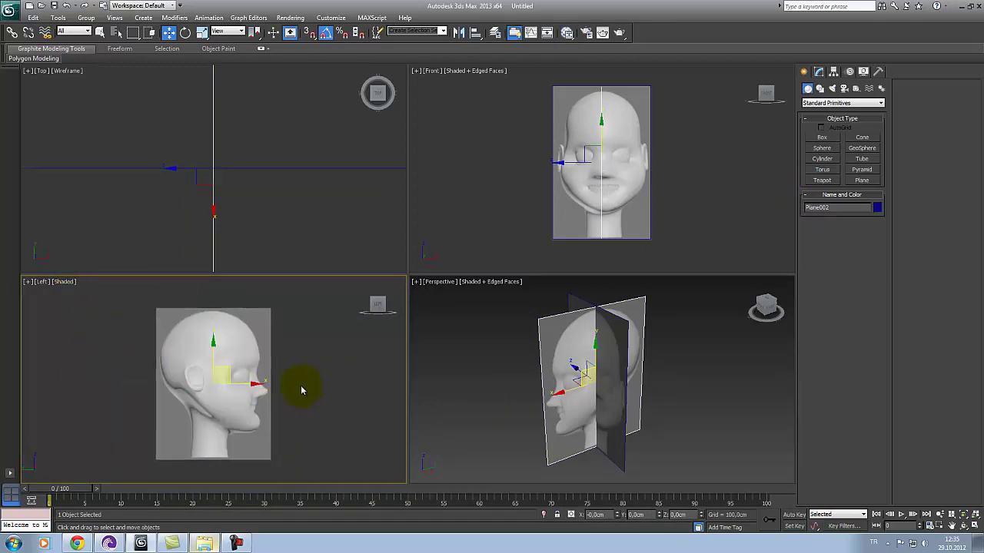
key("F4")
left_click(475, 378)
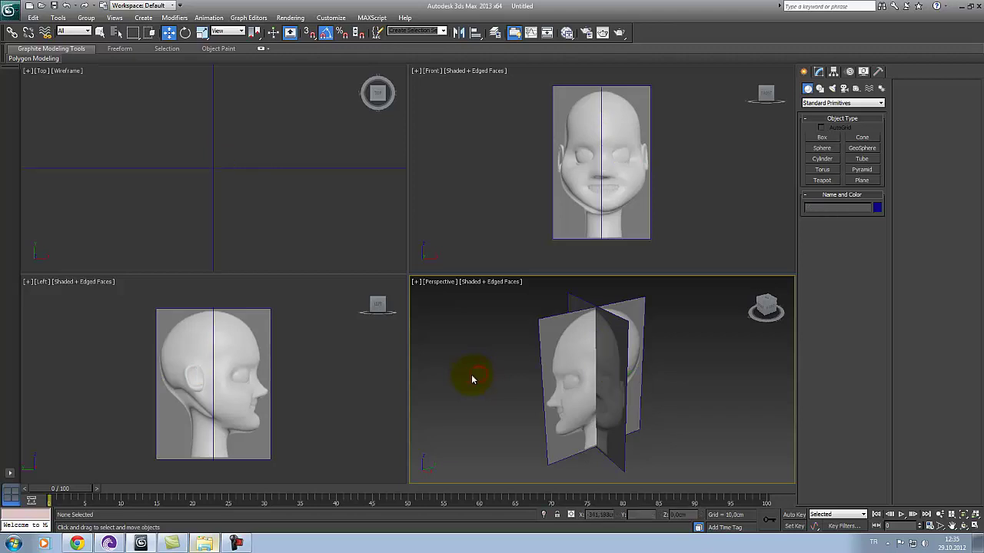
middle_click_drag(495, 391, 713, 379, "alt")
- Maximize the Perspective view, select the side-profile plane and slide it along Y
key("alt+w")
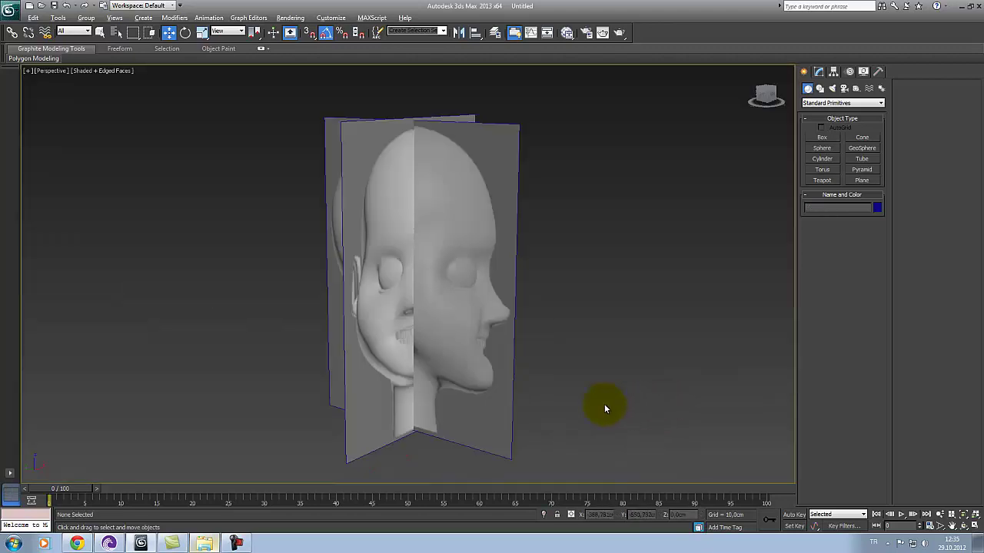
mouse_move(599, 402)
middle_mouse_down("alt")
mouse_move(495, 382)
mouse_move(467, 334)
mouse_move(435, 340)
middle_mouse_up("alt")
left_click(468, 333)
mouse_move(387, 298)
left_mouse_down()
mouse_move(423, 301)
mouse_move(362, 281)
mouse_move(385, 288)
left_mouse_up()
mouse_move(433, 353)
middle_mouse_down("alt")
mouse_move(417, 340)
mouse_move(432, 341)
mouse_move(413, 481)
mouse_move(412, 264)
middle_mouse_up("alt")
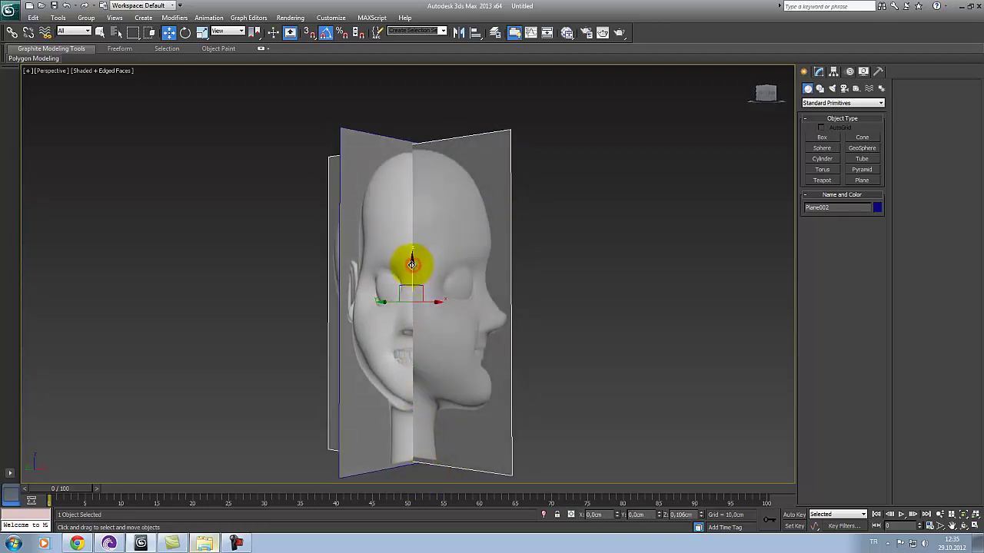
left_click_drag(411, 264, 411, 266)
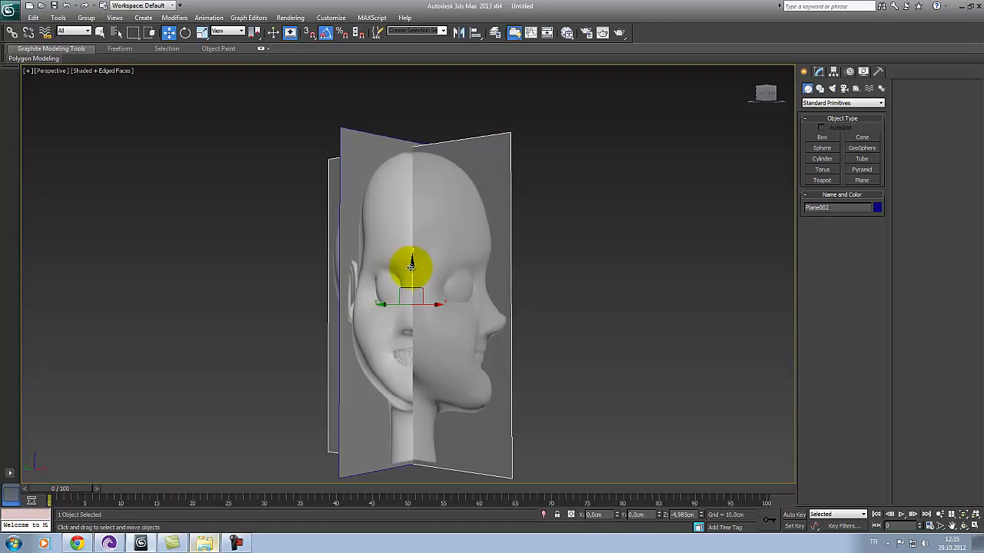
left_click_drag(411, 265, 411, 266)
left_click_drag(431, 315, 387, 303)
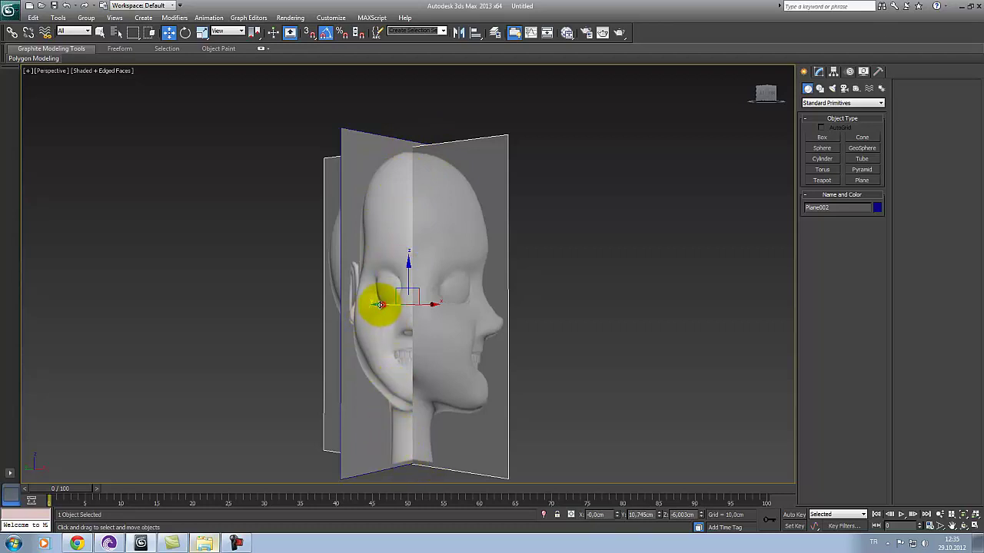
left_click_drag(380, 304, 311, 292)
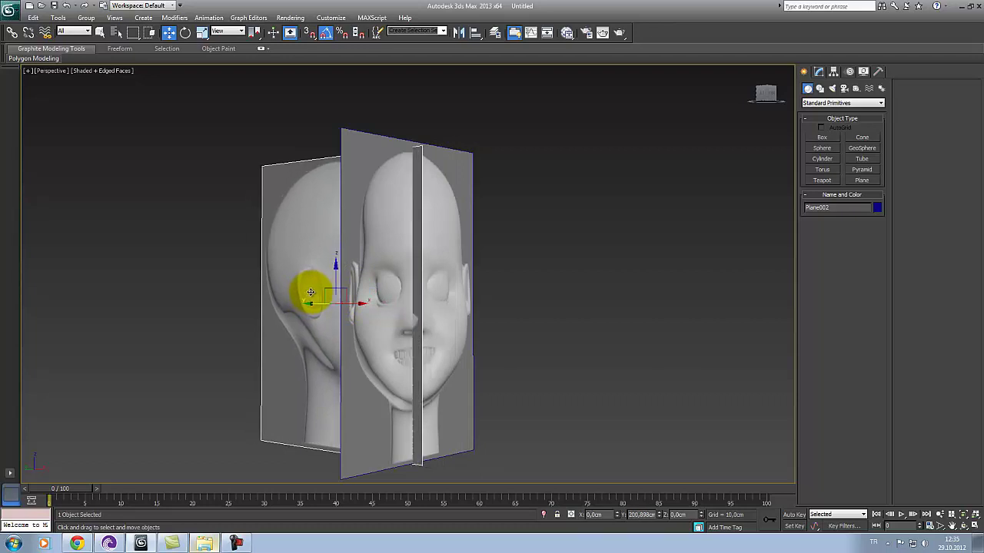
left_click_drag(311, 292, 356, 307)
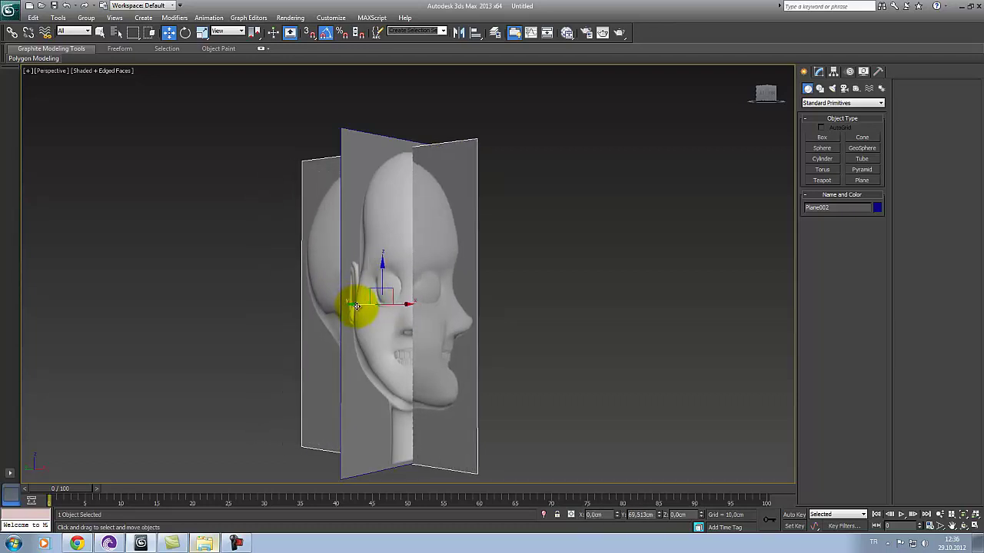
middle_click_drag(356, 306, 374, 317, "alt")
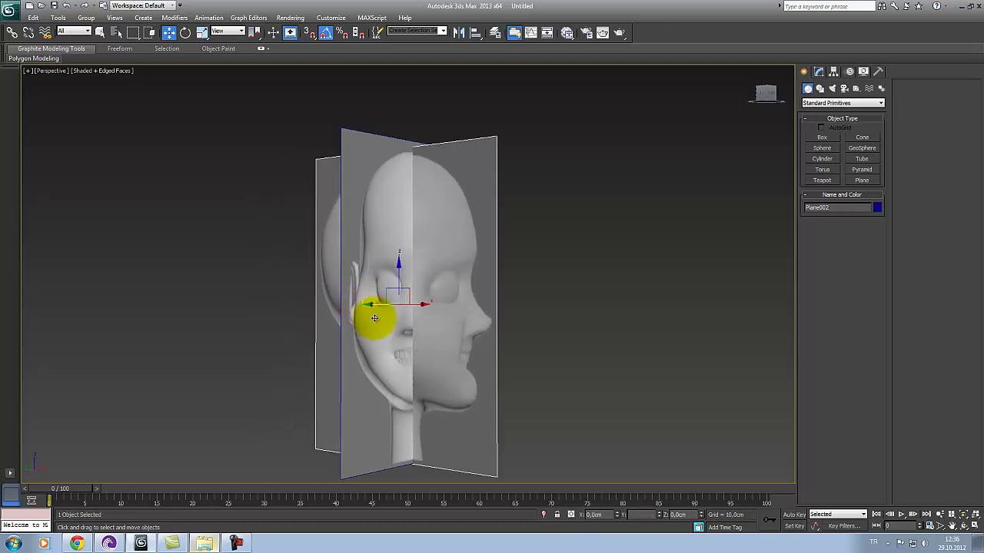
mouse_move(374, 317)
middle_mouse_down("alt")
mouse_move(372, 330)
mouse_move(451, 356)
mouse_move(402, 358)
mouse_move(419, 361)
mouse_move(422, 351)
middle_mouse_up("alt")
- Reselect only the side-profile plane and move it to about 691 cm along X, clear of the front plane
scroll(402, 358, "down", 5)
scroll(419, 361, "up", 3)
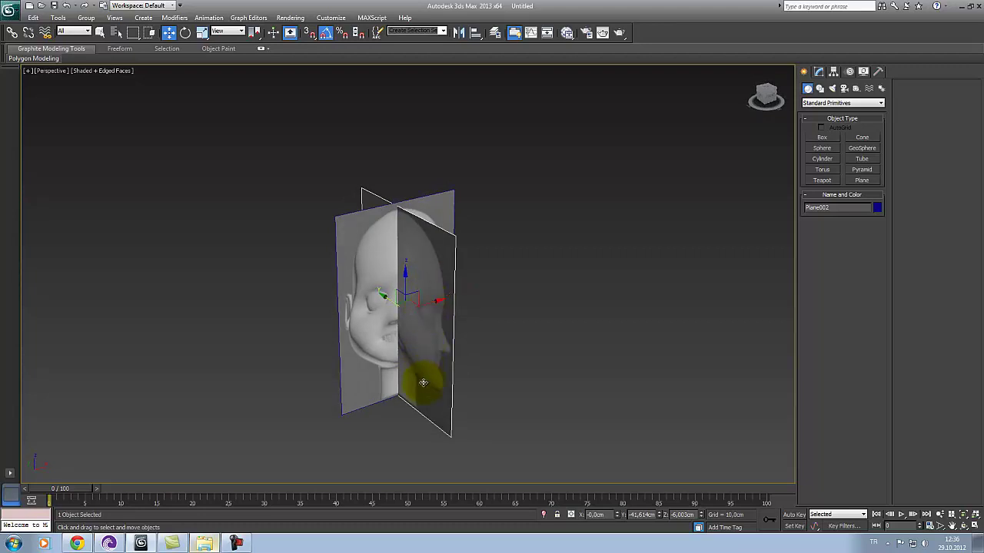
mouse_move(418, 384)
middle_mouse_down("alt")
mouse_move(406, 369)
mouse_move(451, 292)
middle_mouse_up("alt")
middle_click_drag(545, 401, 504, 410, "alt")
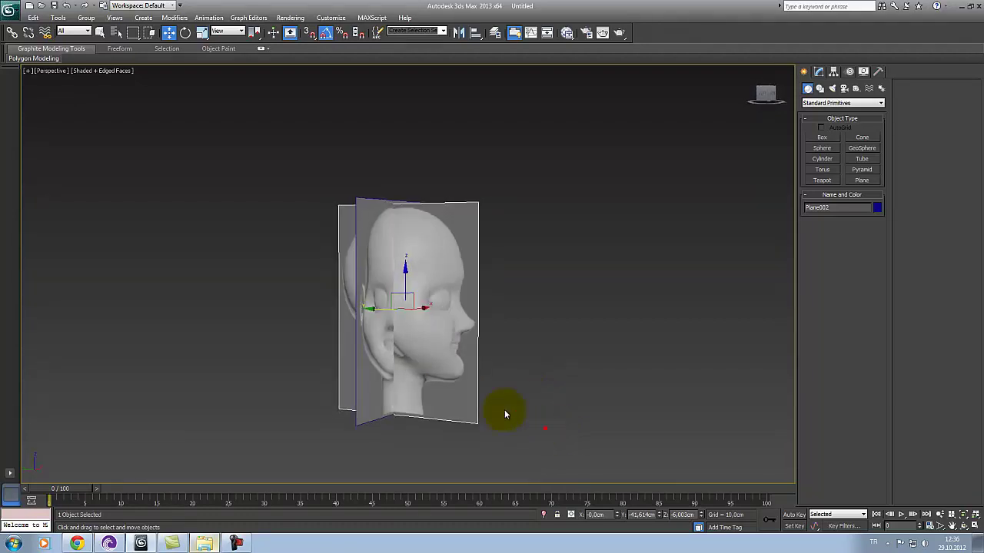
left_click(340, 264, "ctrl")
mouse_move(341, 263)
middle_mouse_down("alt")
mouse_move(584, 327)
mouse_move(549, 342)
mouse_move(556, 336)
middle_mouse_up("alt")
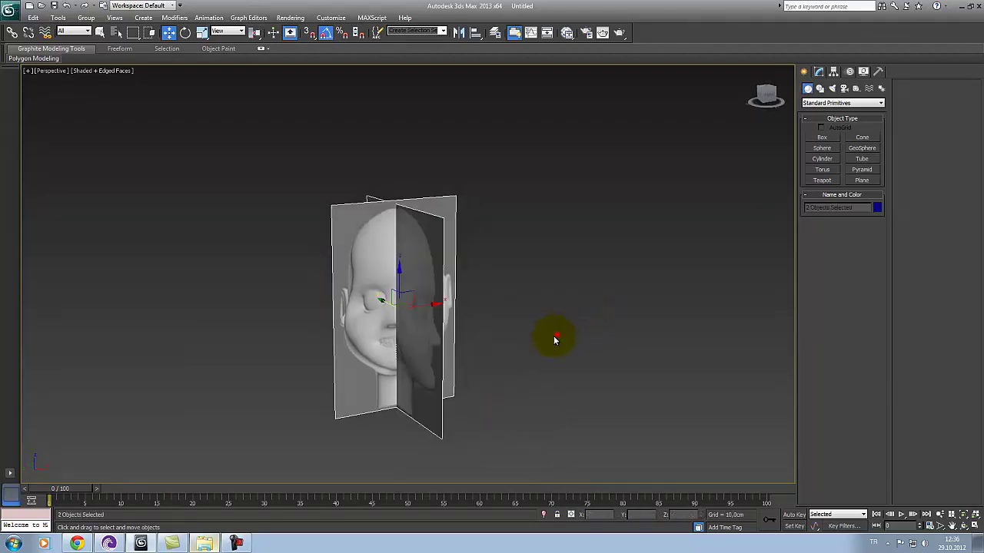
left_click(438, 215)
middle_click_drag(474, 297, 504, 292, "alt")
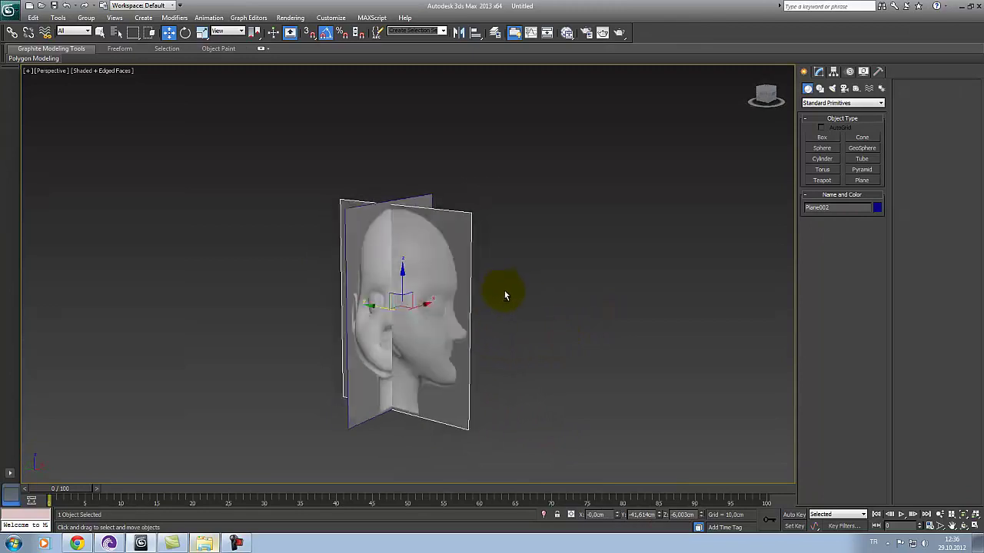
key("shift+z")
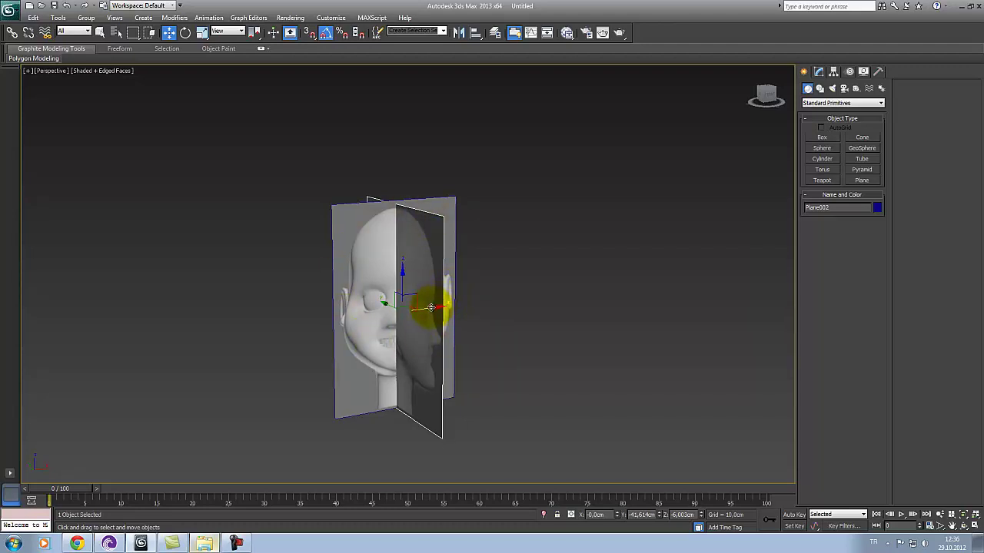
mouse_move(432, 307)
left_mouse_down()
mouse_move(538, 285)
mouse_move(619, 285)
left_mouse_up()
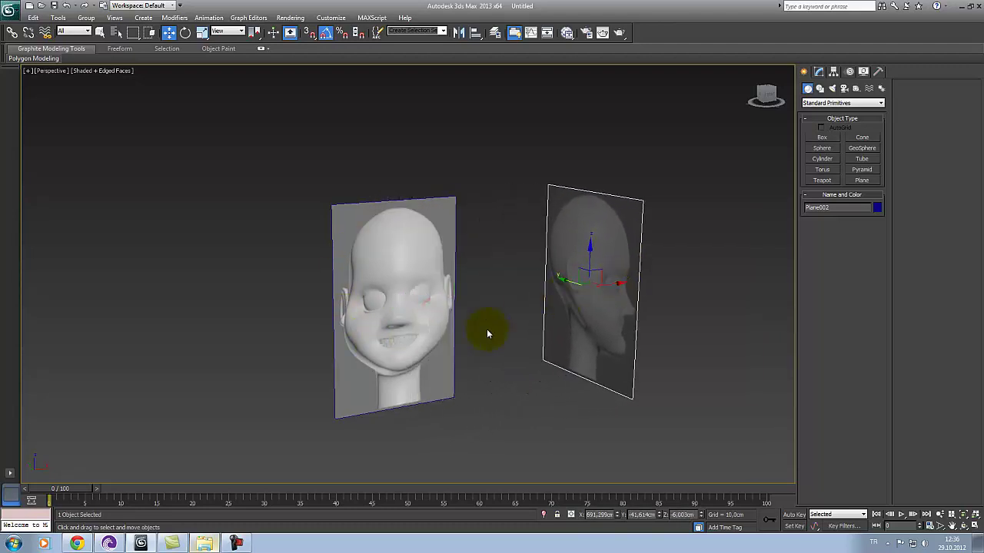
- Move the front-face plane about 327 cm along Y, then restore the four-viewport layout
left_click(430, 340)
middle_click_drag(431, 340, 461, 329, "alt")
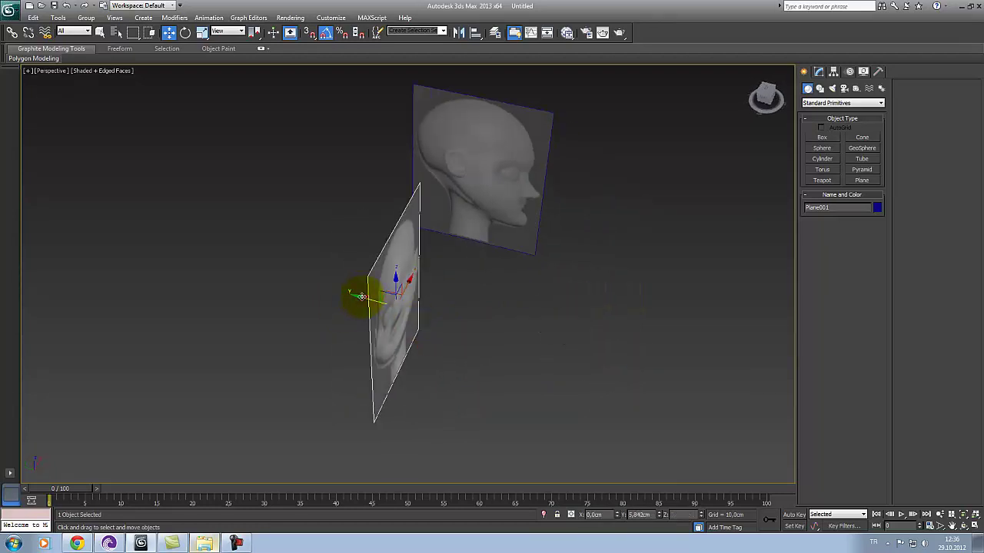
left_click_drag(362, 296, 199, 254)
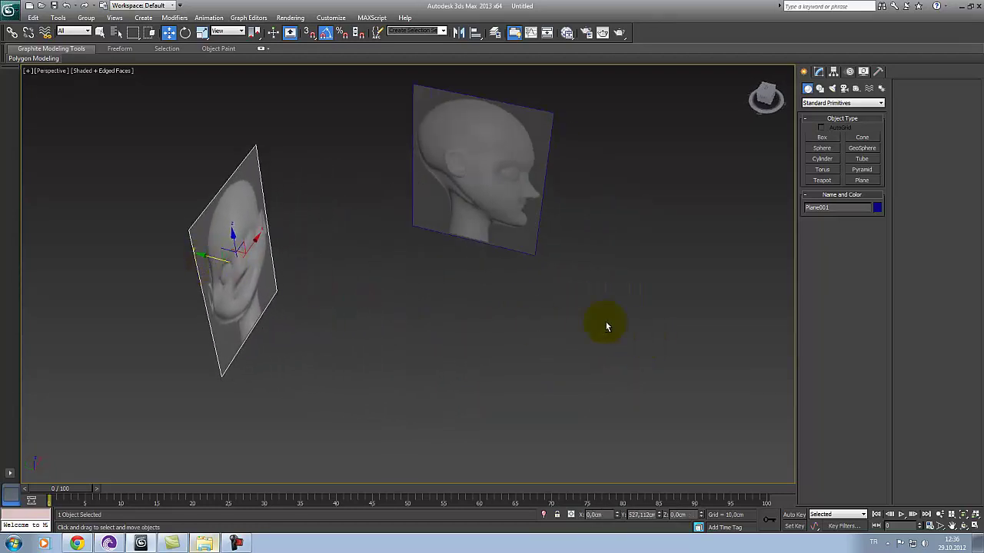
mouse_move(605, 327)
middle_mouse_down("alt")
mouse_move(528, 293)
mouse_move(644, 295)
mouse_move(606, 302)
middle_mouse_up("alt")
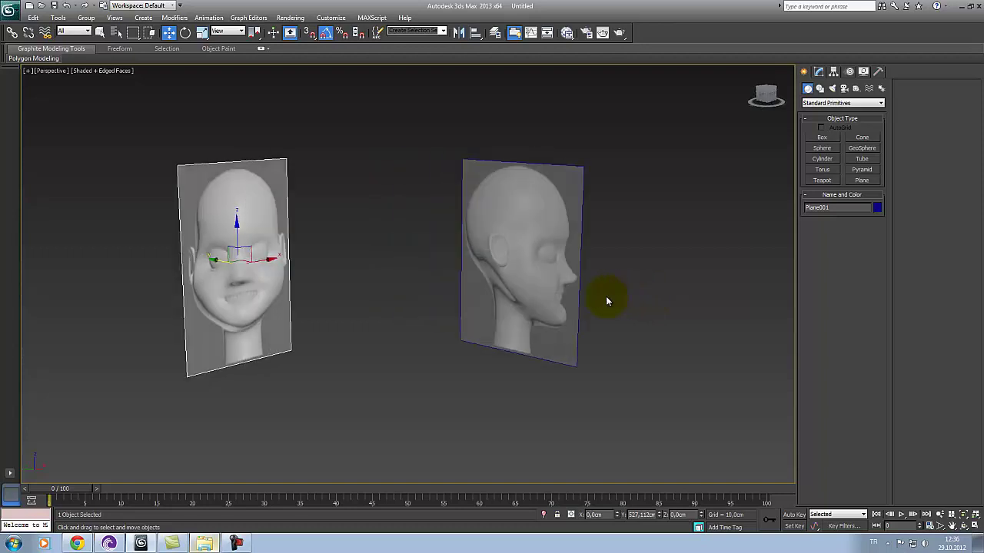
left_click(522, 398)
key("alt+w")
left_click(321, 223)
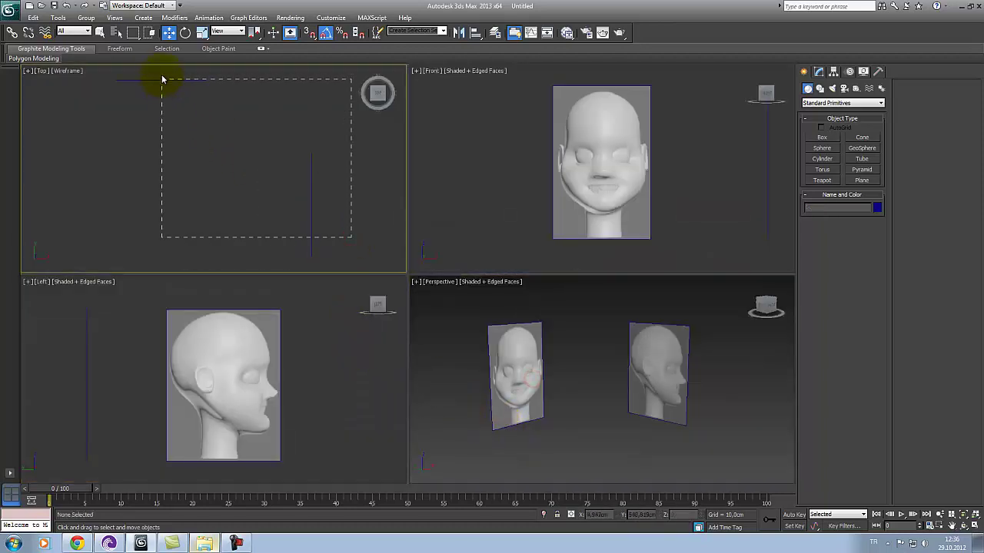
left_click_drag(172, 100, 161, 76)
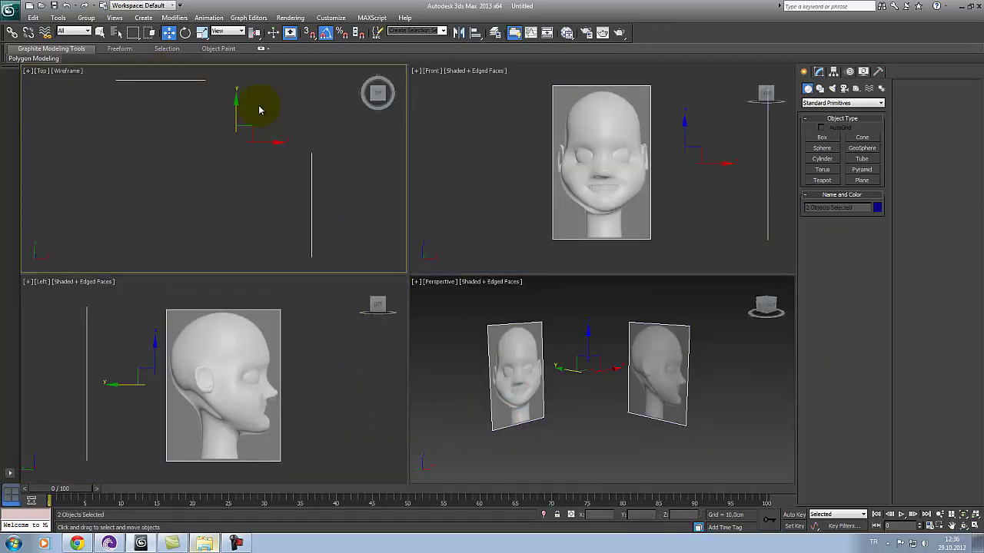
left_click(443, 403)
mouse_move(607, 422)
middle_mouse_down("alt")
mouse_move(564, 412)
mouse_move(575, 406)
mouse_move(629, 419)
mouse_move(620, 407)
mouse_move(577, 410)
mouse_move(604, 416)
middle_mouse_up("alt")
scroll(603, 415, "down", 3)
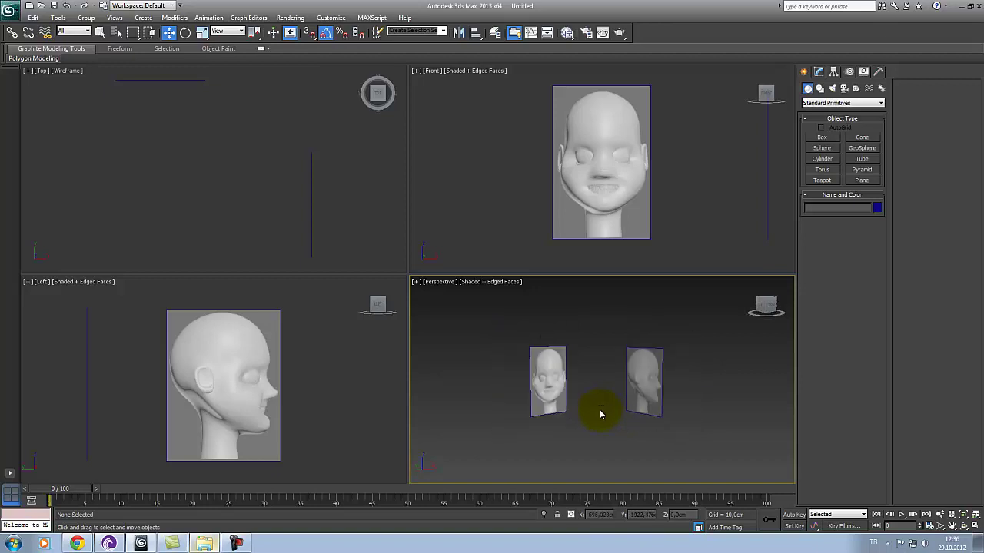
scroll(601, 415, "up", 3)
middle_click_drag(597, 410, 586, 346)
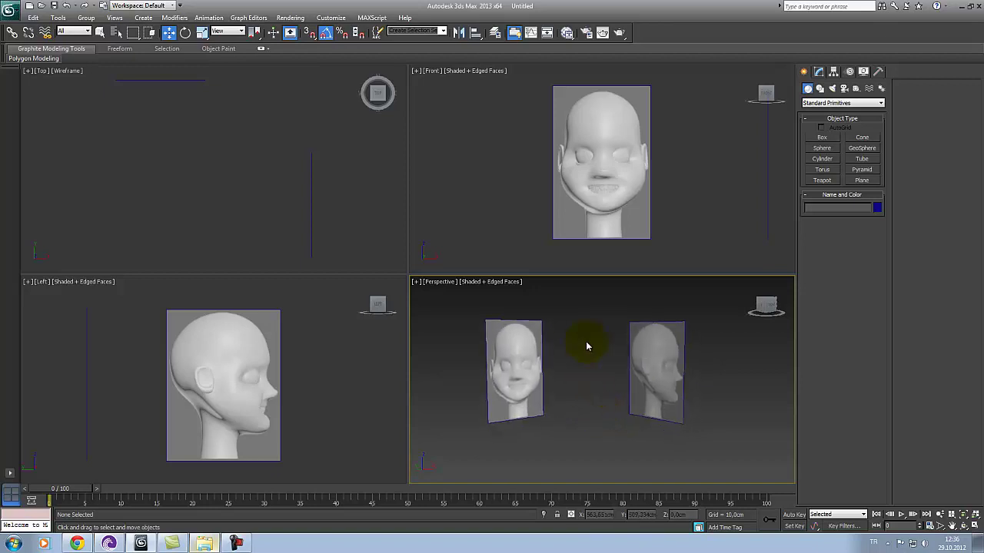
mouse_move(571, 303)
middle_mouse_down("alt")
mouse_move(597, 345)
mouse_move(569, 354)
middle_mouse_up("alt")
left_click(527, 340)
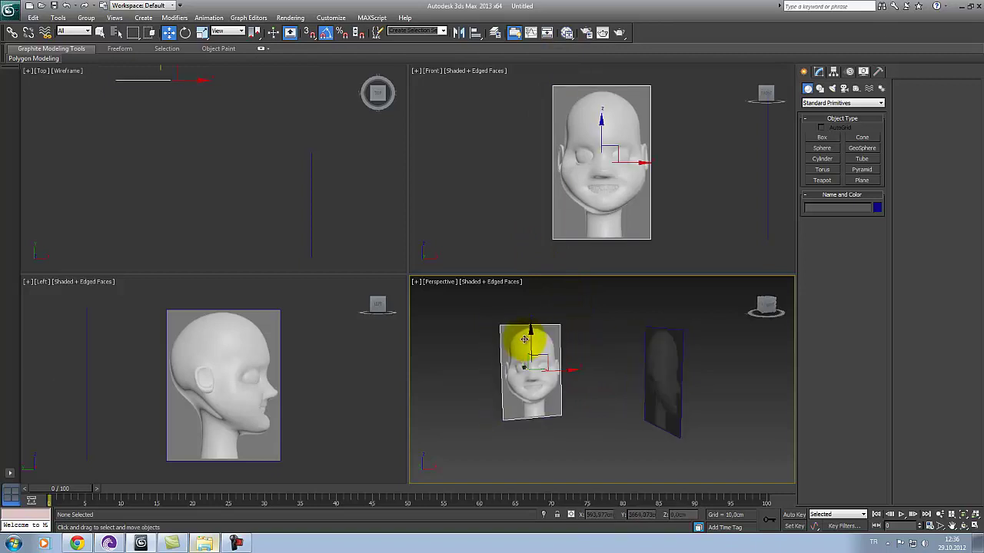
left_click(658, 350)
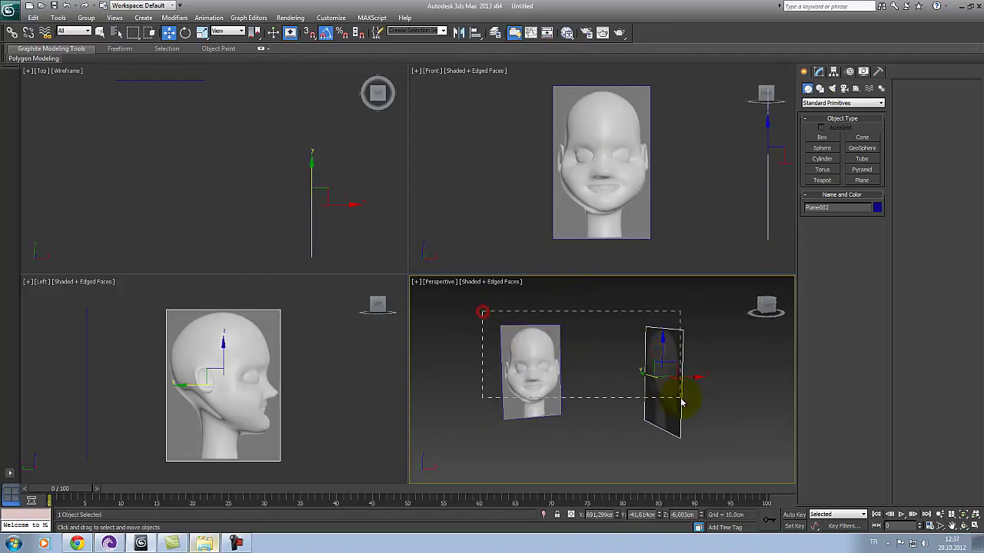
left_click_drag(680, 401, 680, 401)
left_click(725, 455)
mouse_move(723, 457)
left_mouse_down()
mouse_move(503, 355)
mouse_move(538, 330)
left_mouse_up()
left_click(484, 336)
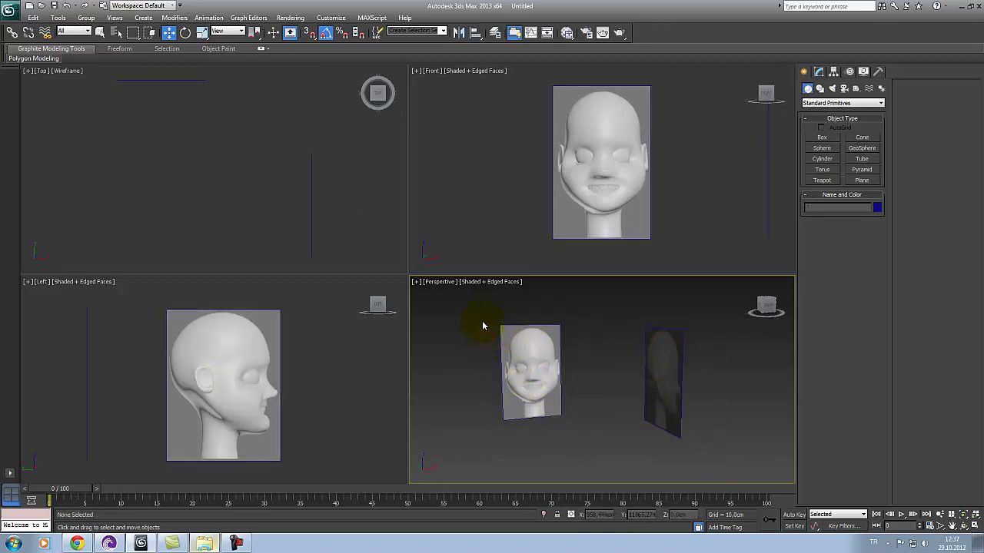
- In the Layer Manager, box-select both head planes and create Layer001 containing them
left_click(496, 35)
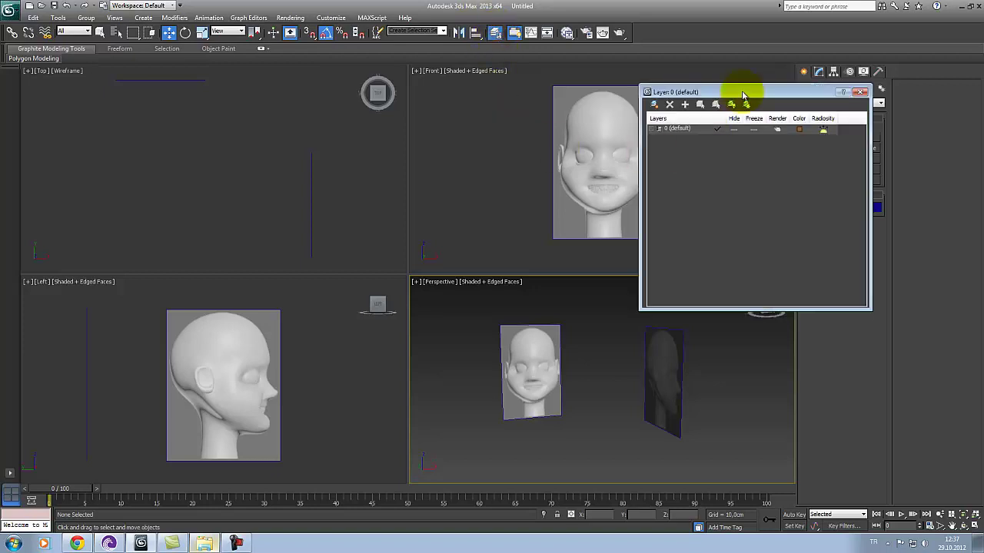
mouse_move(746, 98)
left_mouse_down()
mouse_move(293, 97)
mouse_move(296, 192)
left_mouse_up()
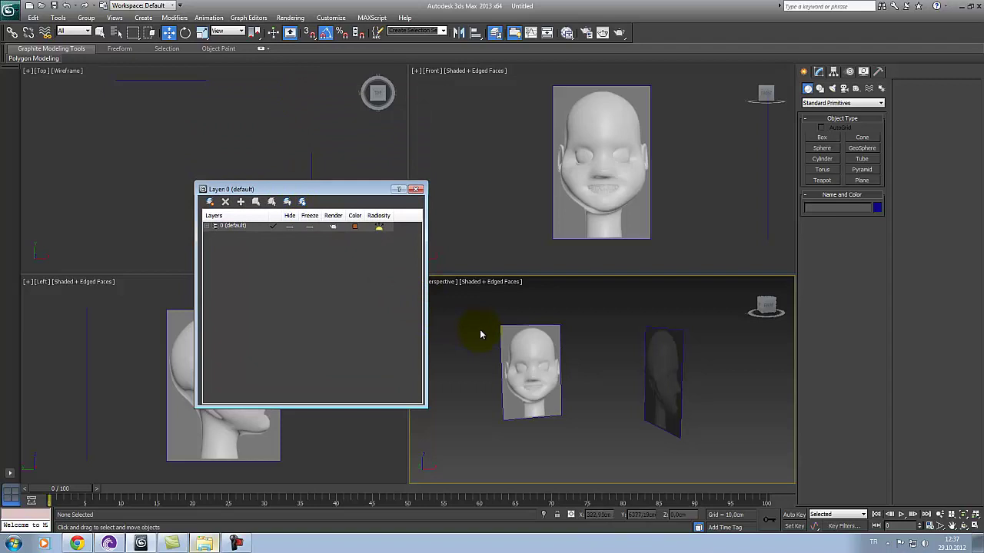
left_click_drag(485, 316, 636, 377)
left_click_drag(700, 405, 698, 401)
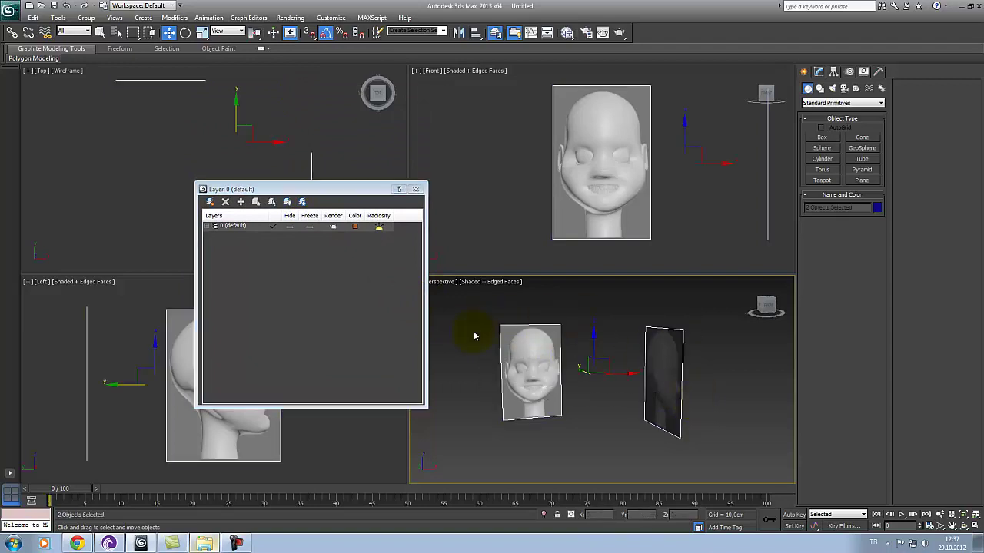
left_click(216, 225)
left_click(211, 202)
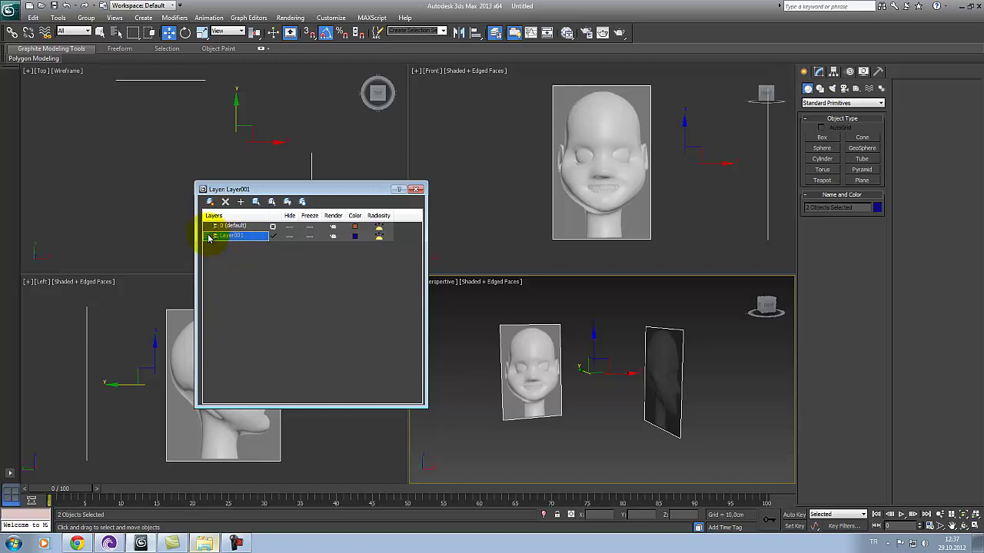
- Expand Layer001 and test the Hide toggles on Plane001, Plane002 and the whole layer
left_click(209, 236)
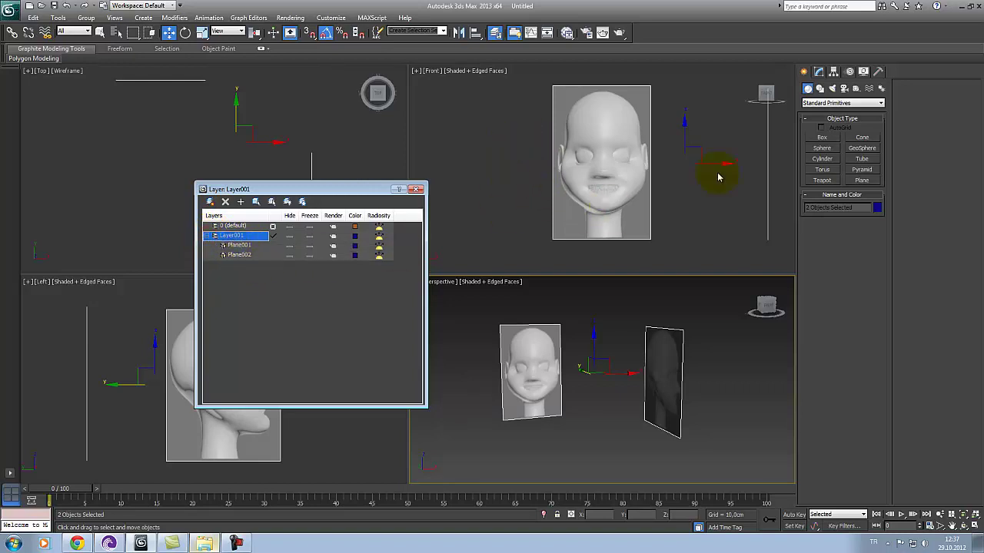
left_click(239, 255)
left_click(289, 245)
left_click(290, 245)
left_click(290, 255)
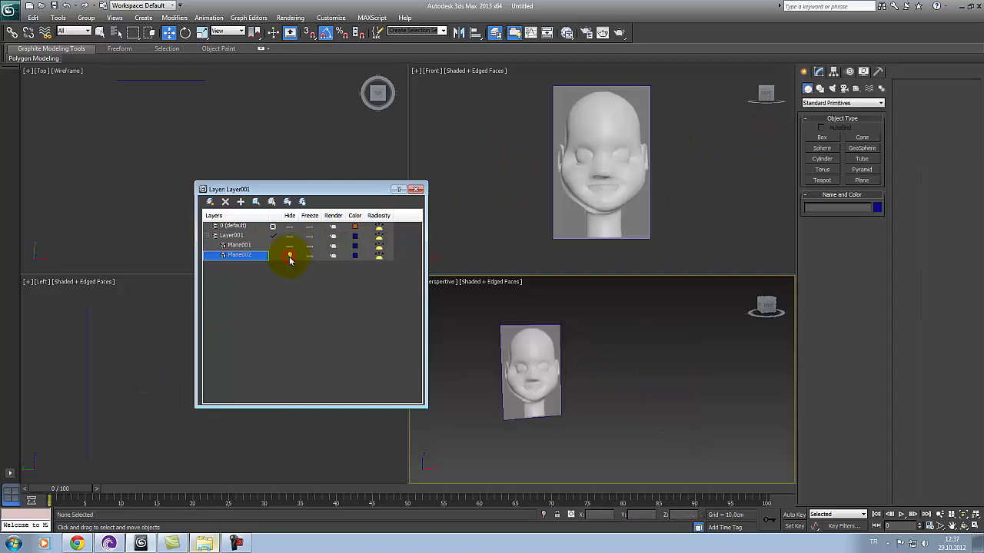
left_click(290, 255)
left_click(215, 236)
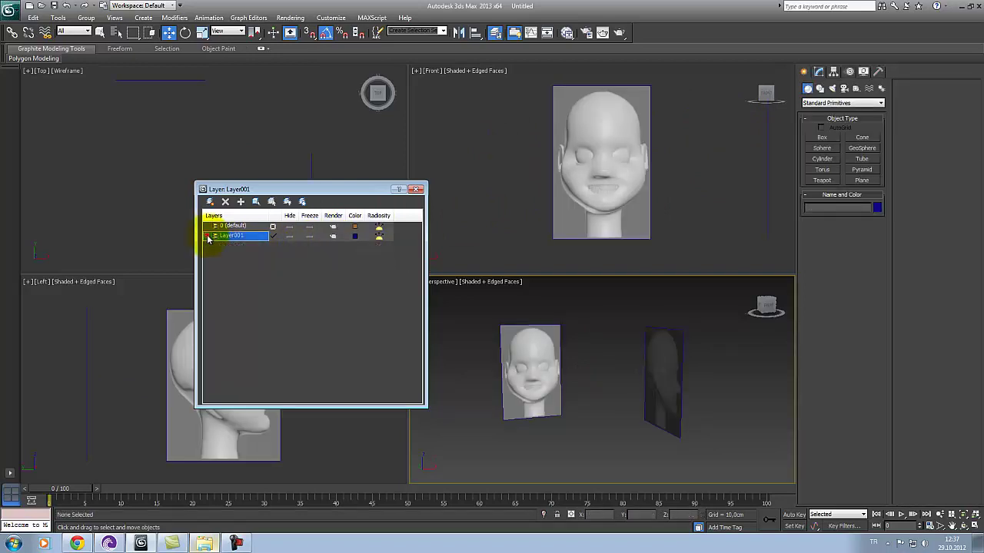
left_click(290, 237)
left_click(291, 237)
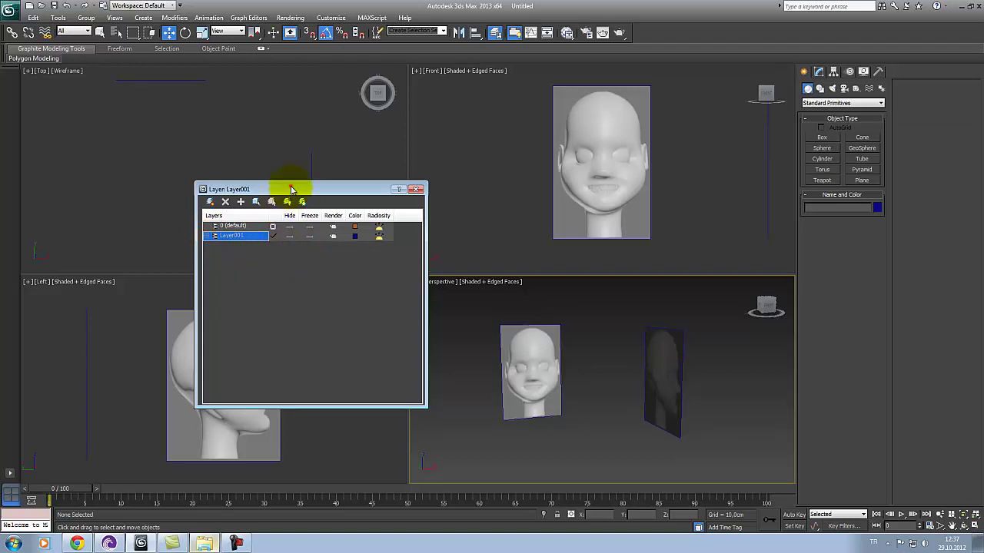
left_click_drag(286, 189, 332, 179)
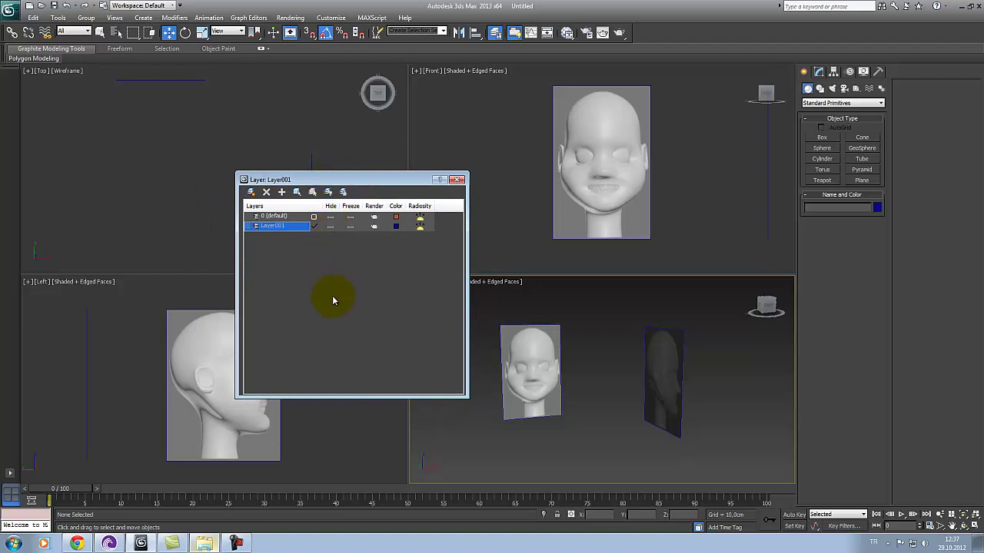
double_click(278, 226)
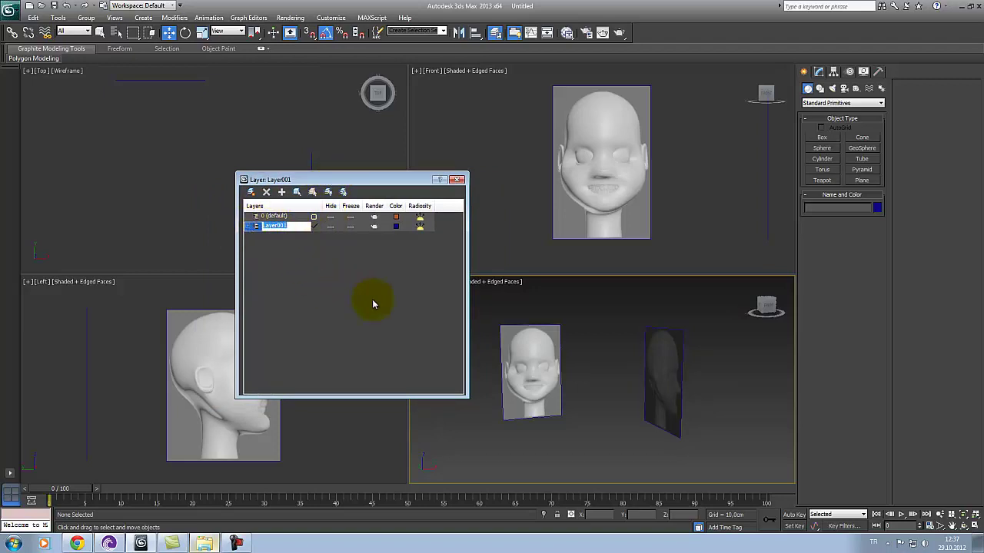
type("Bluepri")
type("nt")
key("Return")
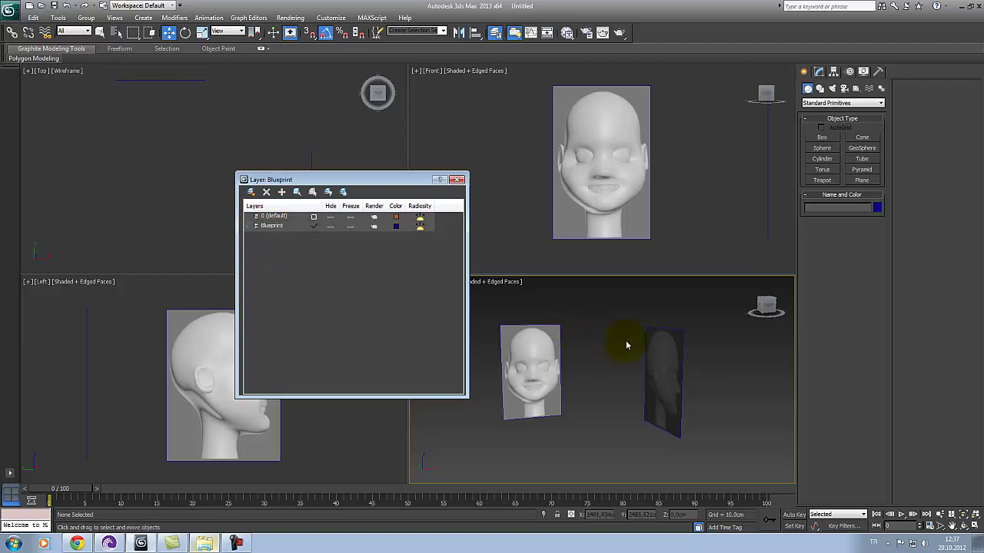
left_click_drag(544, 308, 669, 395)
left_click_drag(738, 433, 527, 311)
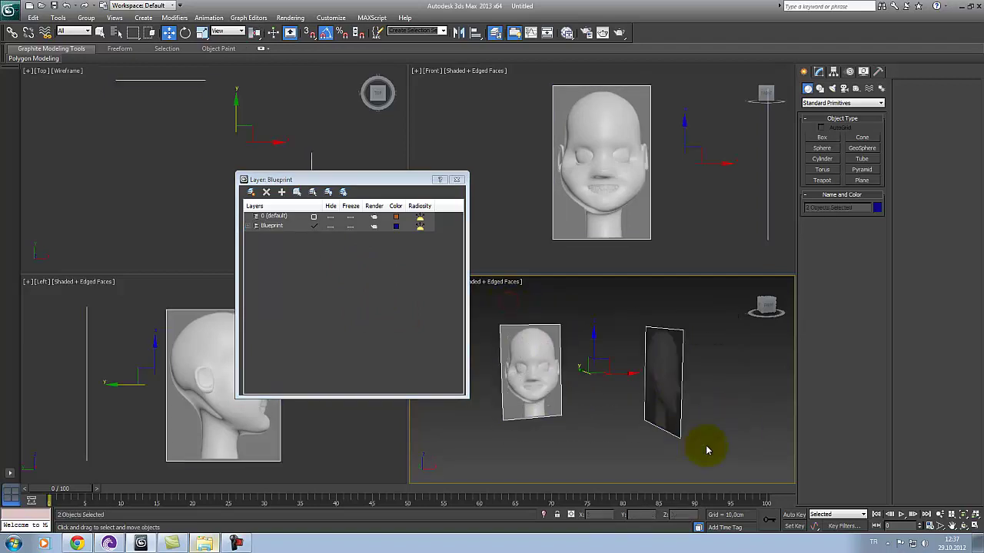
left_click_drag(692, 455, 530, 354)
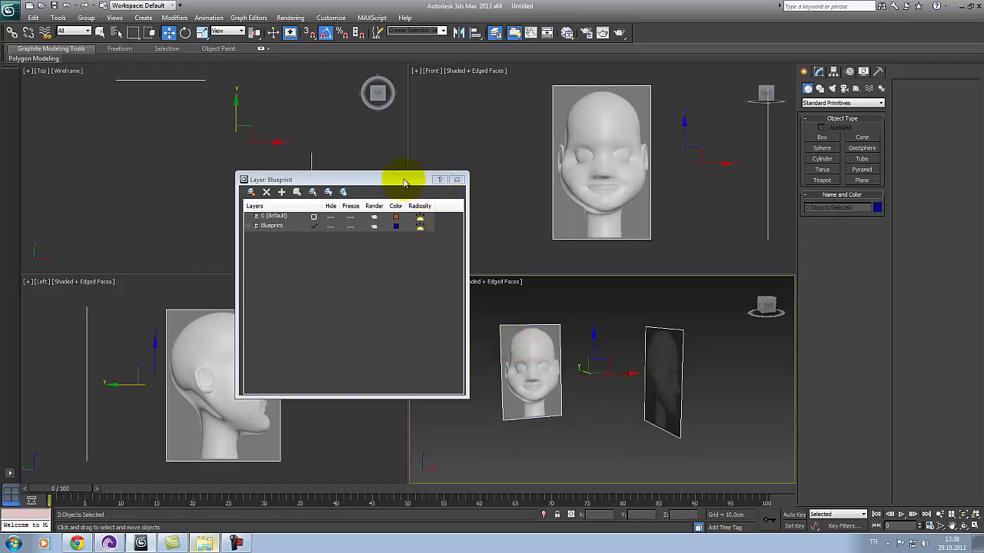
left_click_drag(403, 179, 401, 169)
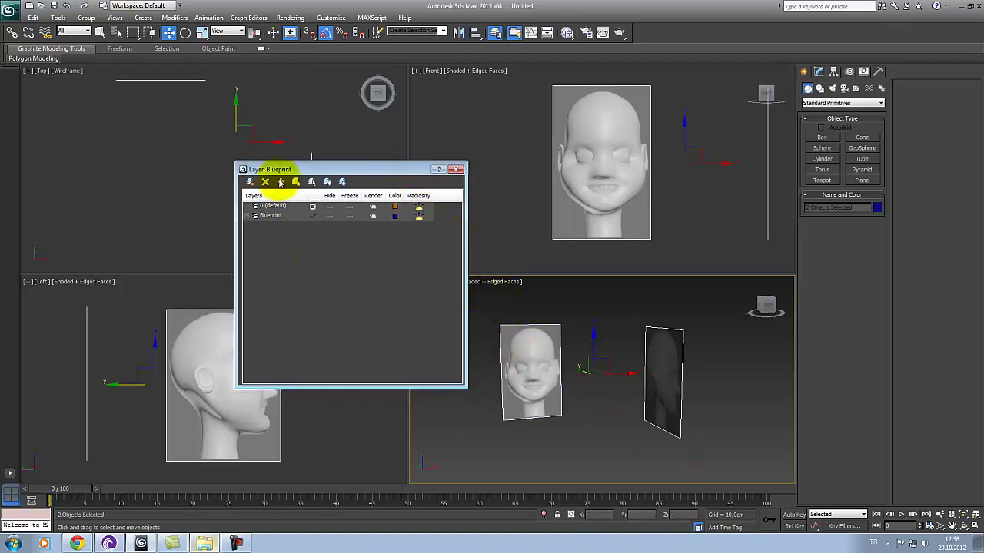
left_click_drag(273, 174, 256, 167)
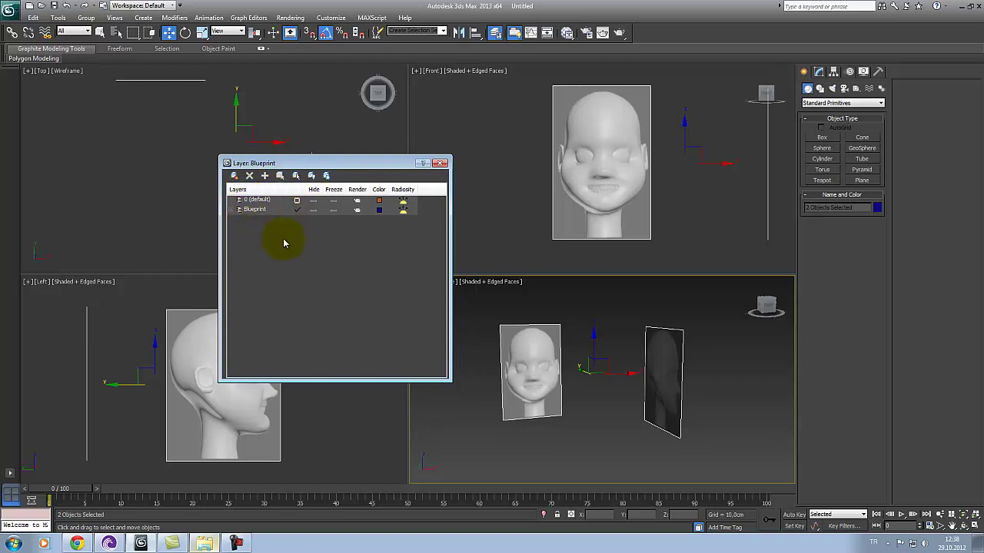
- Freeze Blueprint, confirm the planes can't be selected, then unfreeze it and select both planes with Ctrl+A
left_click(334, 210)
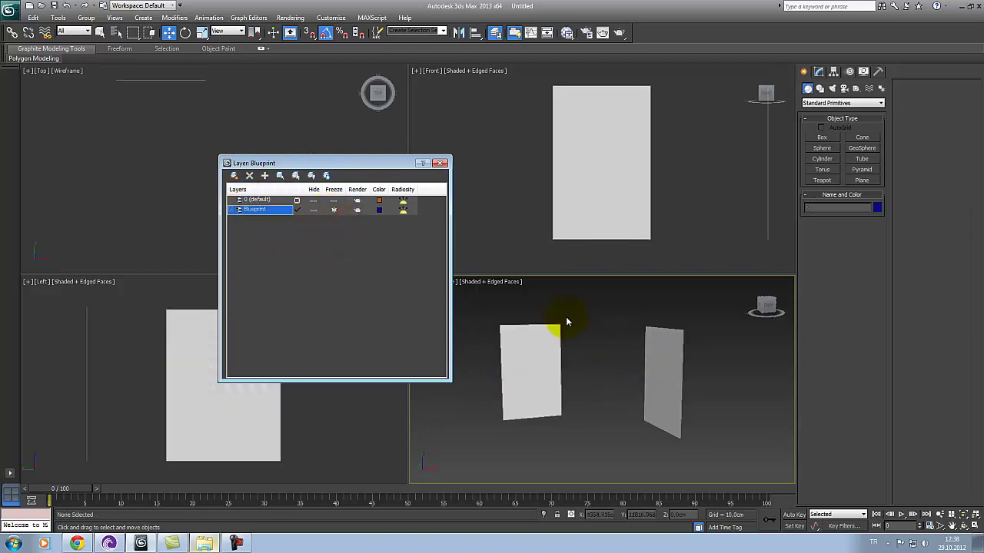
left_click(528, 335)
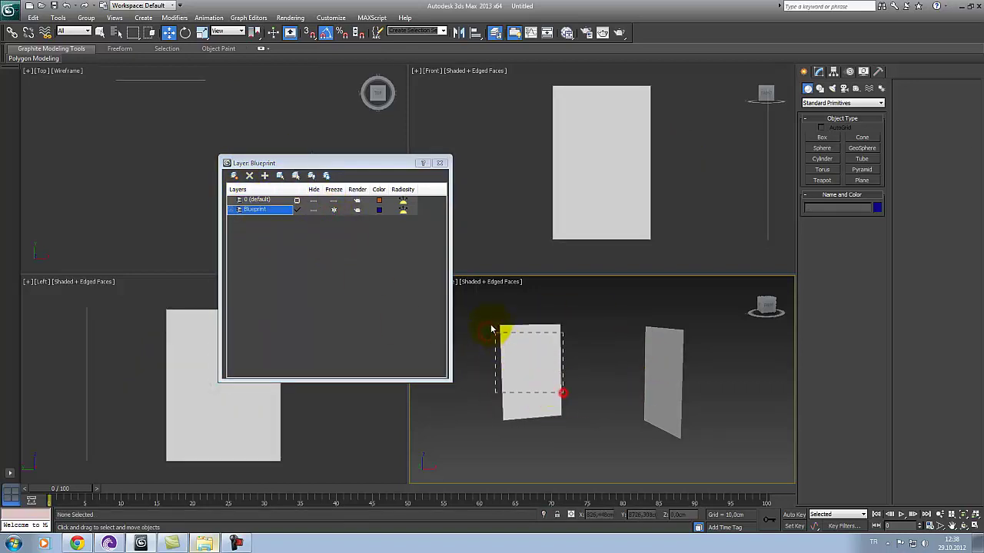
mouse_move(491, 329)
left_mouse_down()
mouse_move(501, 325)
mouse_move(527, 358)
left_mouse_up()
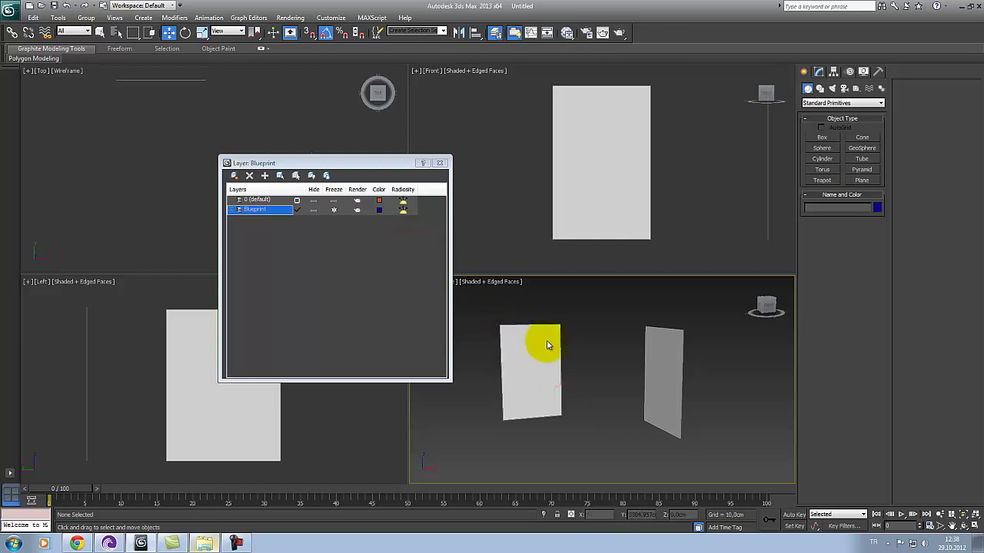
mouse_move(554, 364)
middle_mouse_down("alt")
mouse_move(608, 365)
mouse_move(538, 369)
mouse_move(575, 376)
mouse_move(578, 361)
middle_mouse_up("alt")
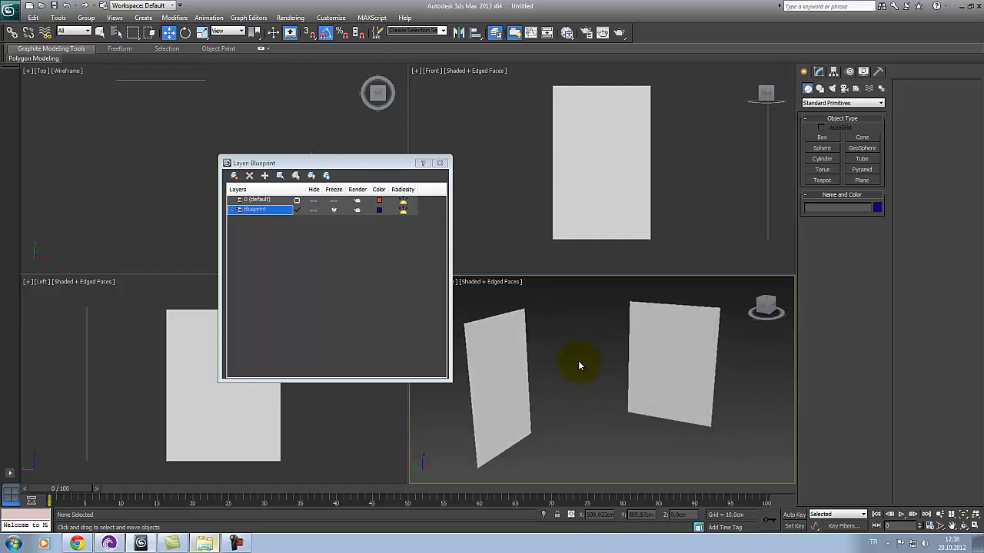
left_click(333, 212)
mouse_move(487, 351)
middle_mouse_down("alt")
mouse_move(560, 369)
mouse_move(496, 318)
middle_mouse_up("alt")
key("ctrl+a")
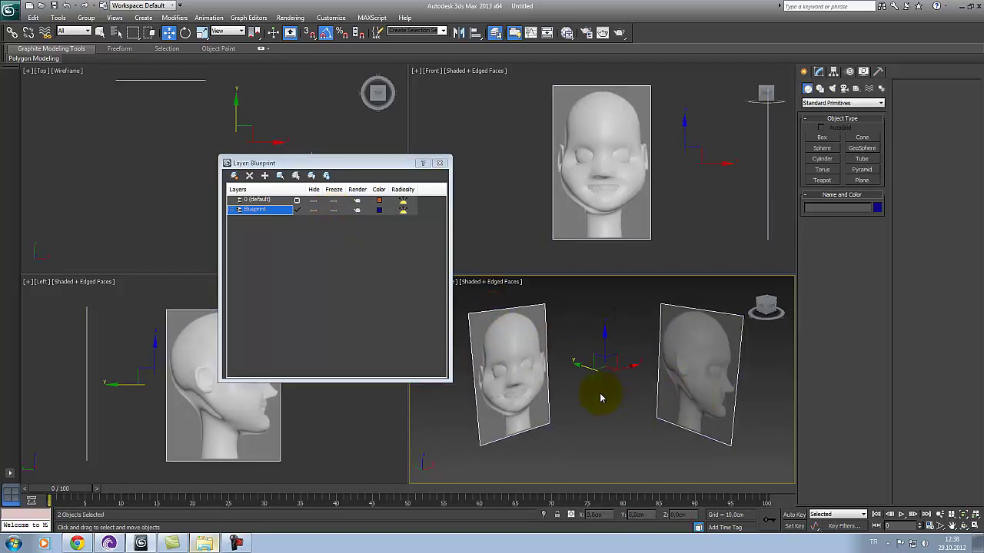
middle_click_drag(597, 395, 592, 397, "alt")
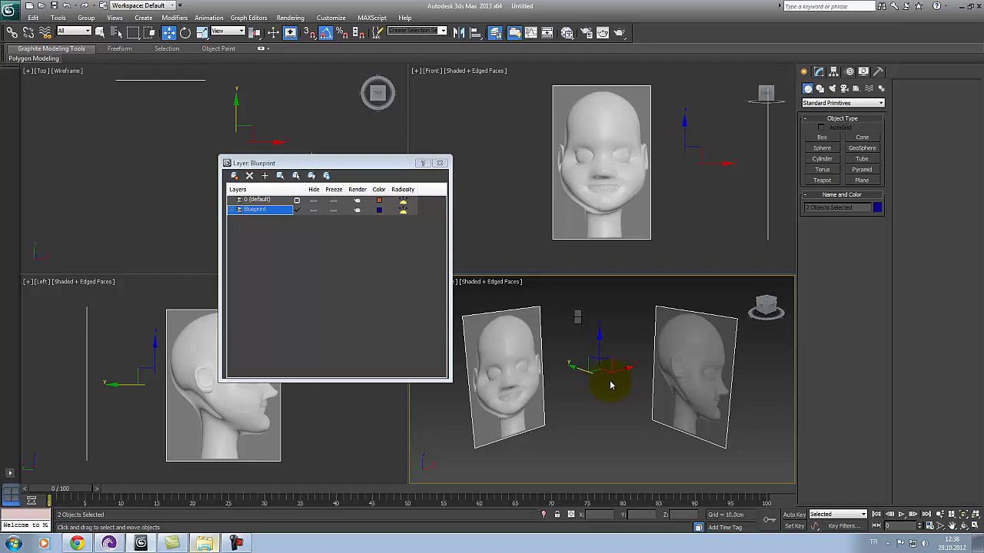
- Turn off Show Frozen in Gray in both head planes' Object Properties and apply it
left_click(362, 209)
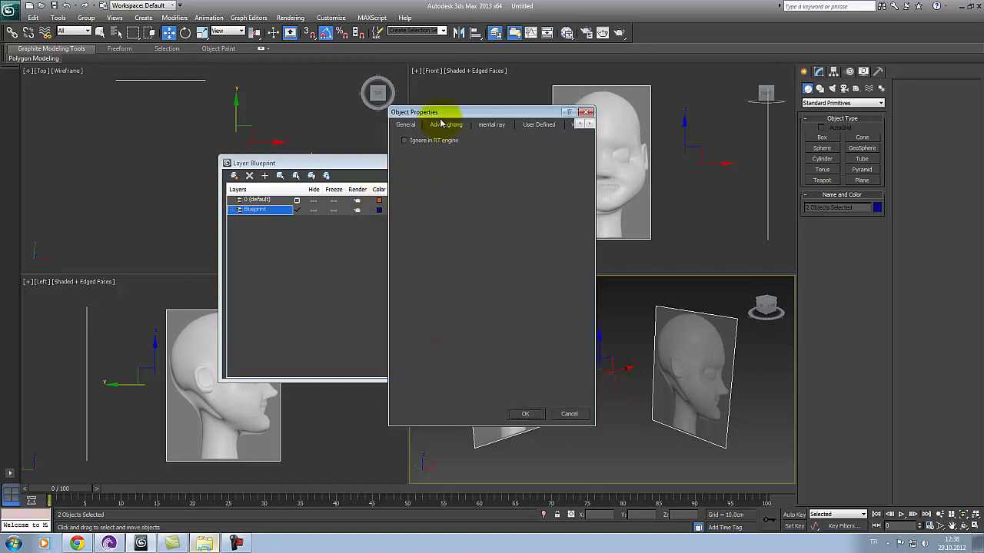
left_click_drag(447, 112, 539, 108)
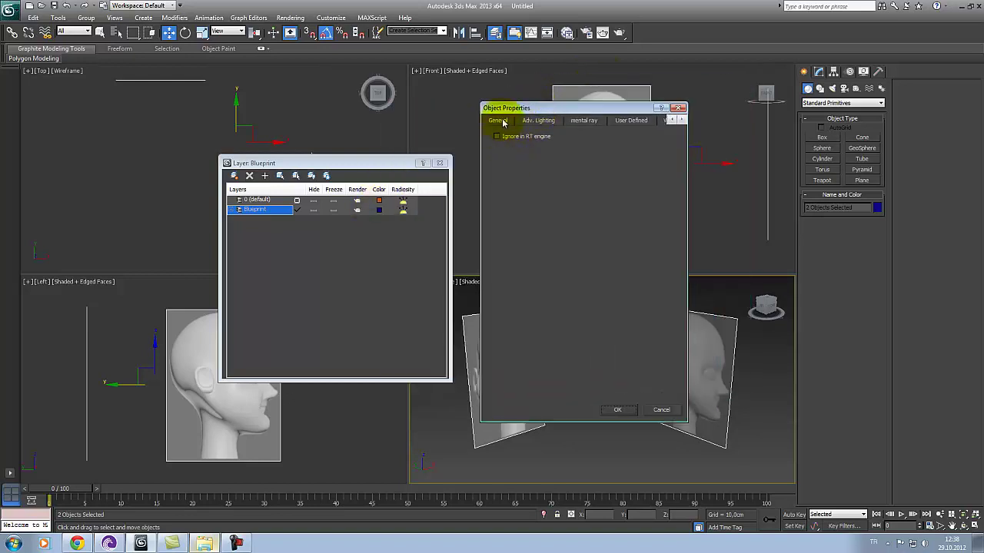
left_click(497, 120)
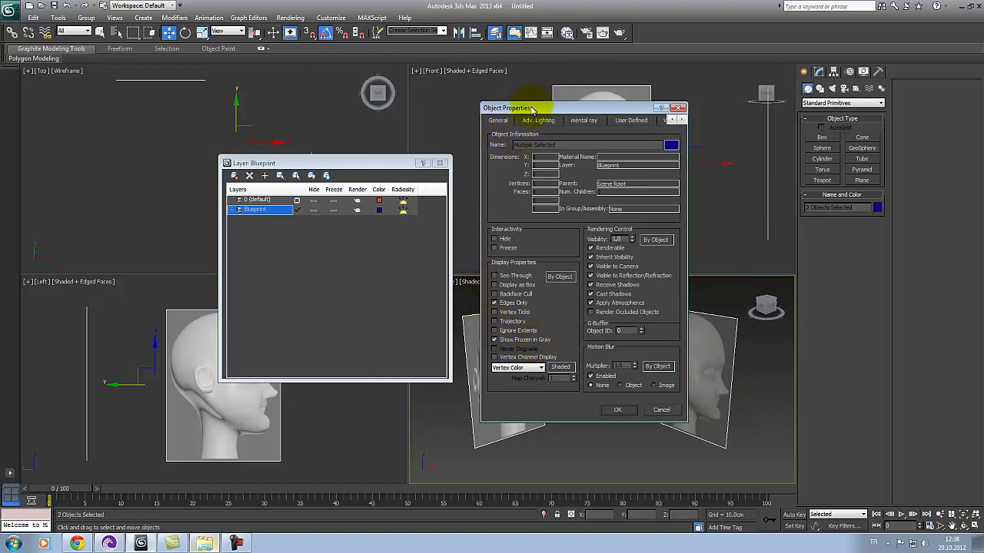
left_click_drag(531, 109, 506, 82)
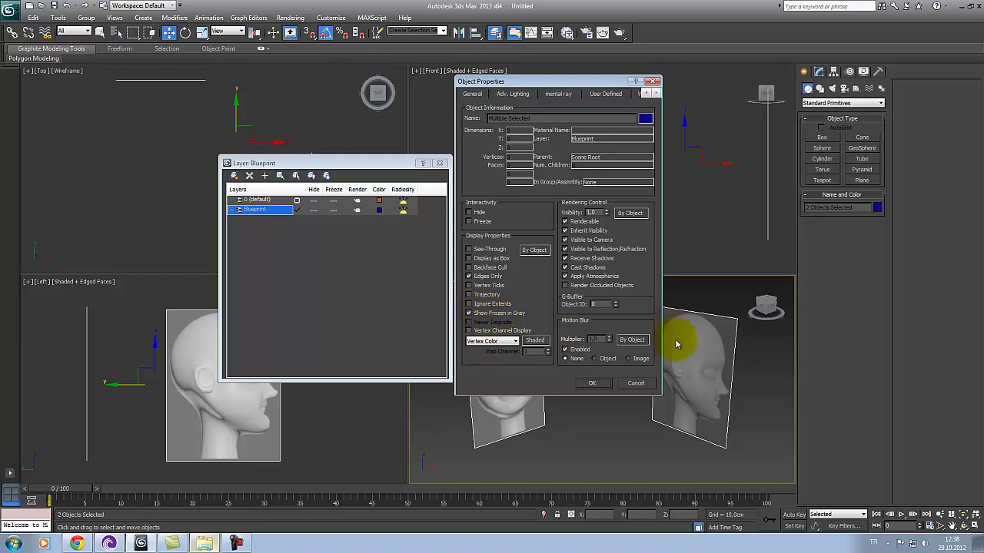
left_click(470, 314)
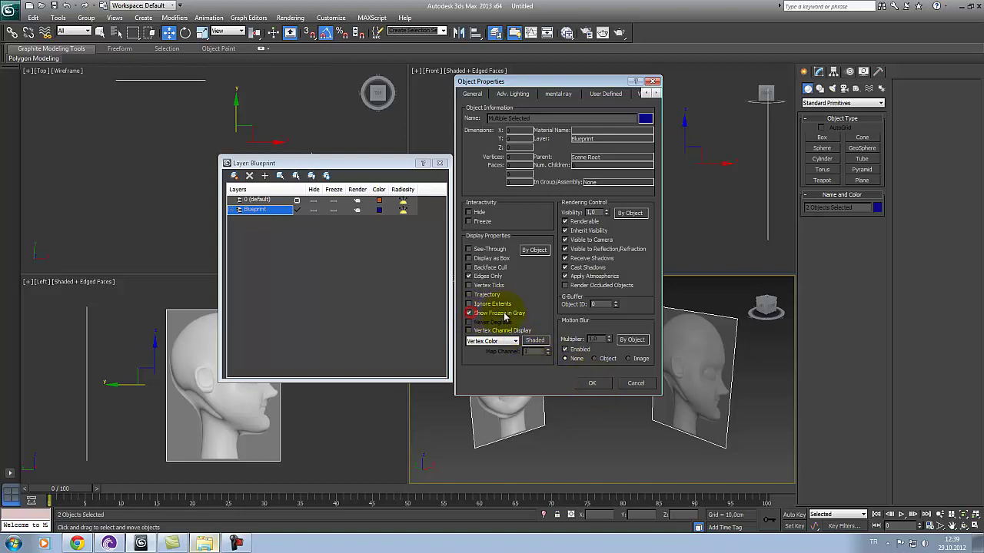
left_click(591, 383)
- Freeze the Blueprint layer again and confirm box-selecting or clicking no longer selects the planes
left_click(334, 210)
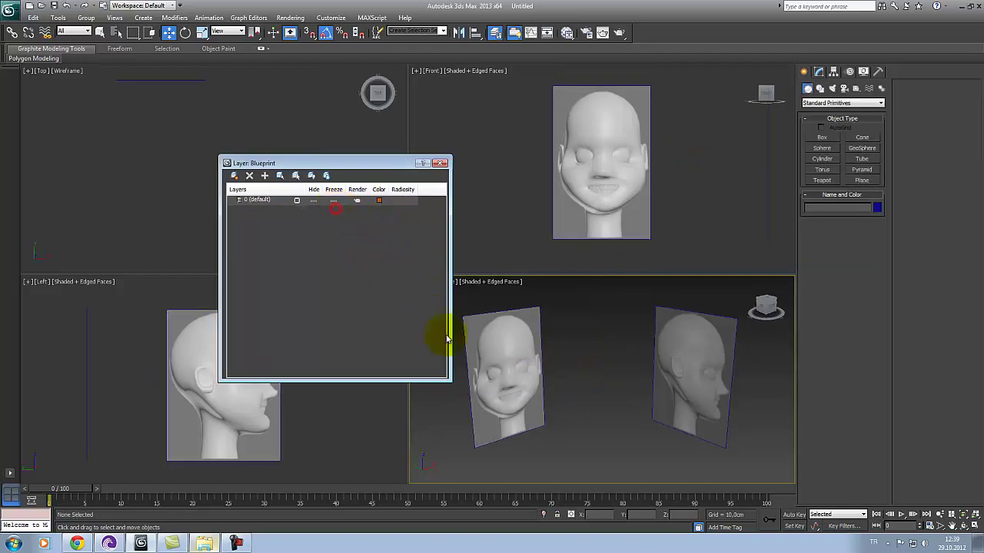
left_click_drag(686, 344, 550, 421)
mouse_move(665, 323)
left_mouse_down()
mouse_move(492, 387)
mouse_move(538, 305)
left_mouse_up()
mouse_move(695, 308)
left_mouse_down()
mouse_move(486, 450)
mouse_move(468, 432)
left_mouse_up()
left_click(489, 389)
left_click(527, 419)
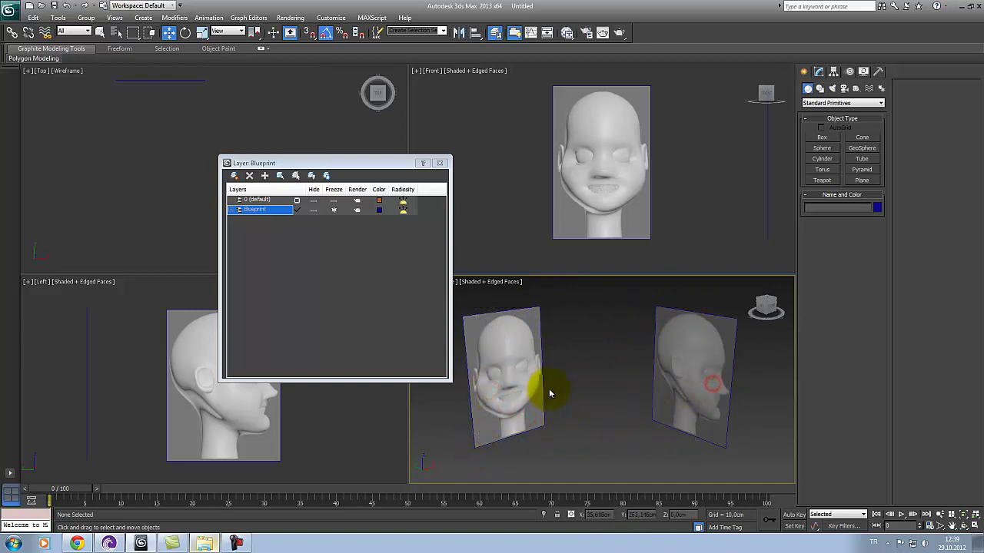
mouse_move(339, 164)
left_mouse_down()
mouse_move(397, 186)
mouse_move(375, 160)
mouse_move(342, 197)
left_mouse_up()
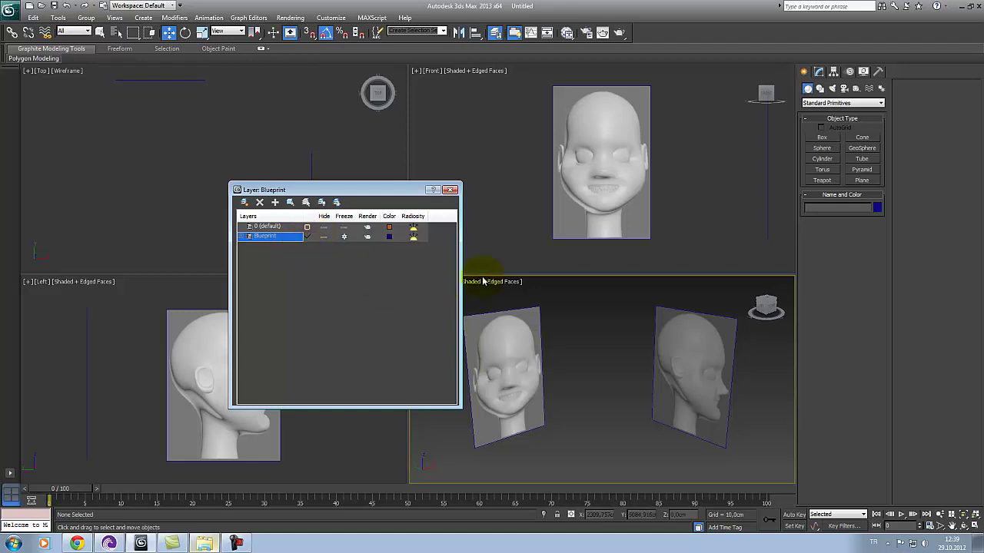
left_click(819, 138)
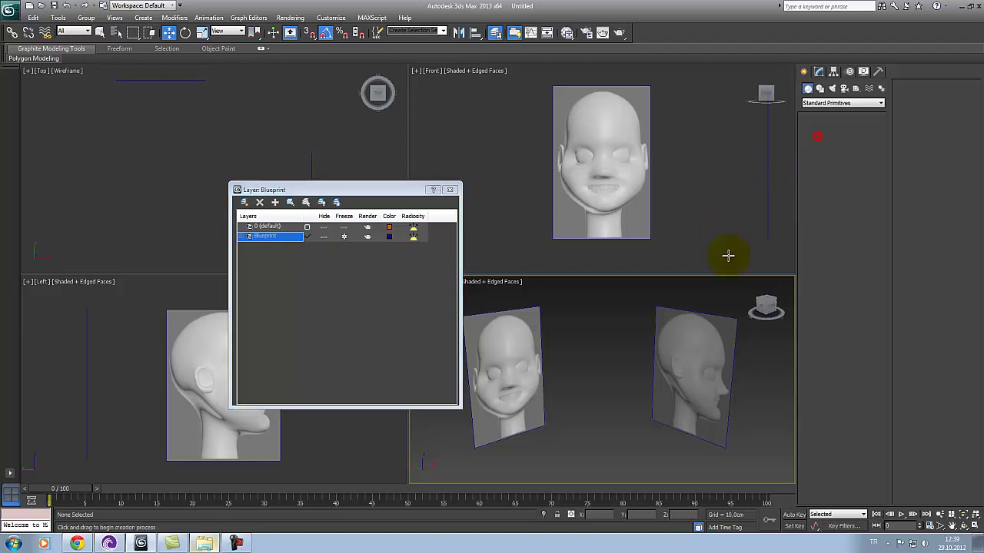
left_click_drag(621, 358, 595, 369)
left_click(613, 338)
right_click(612, 339)
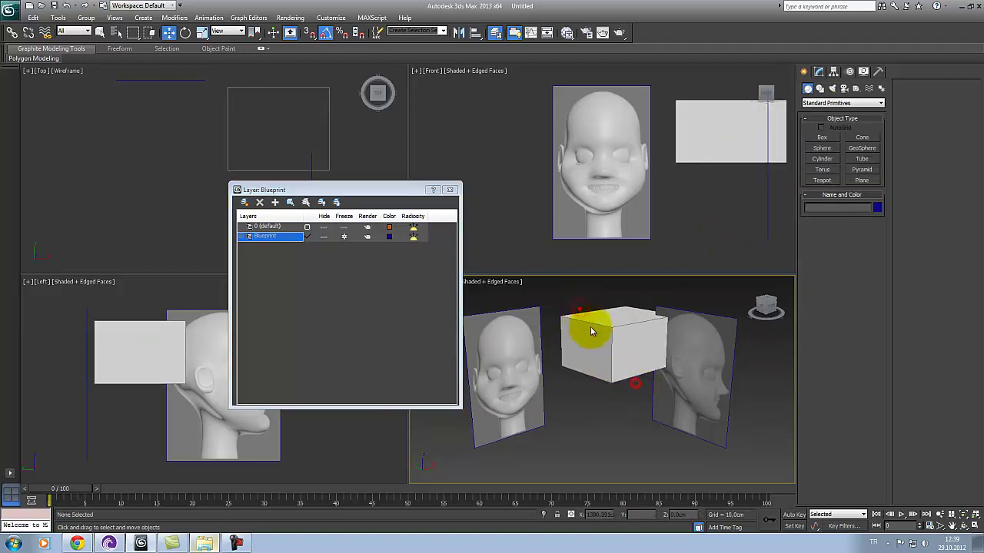
left_click(641, 390)
left_click(579, 305)
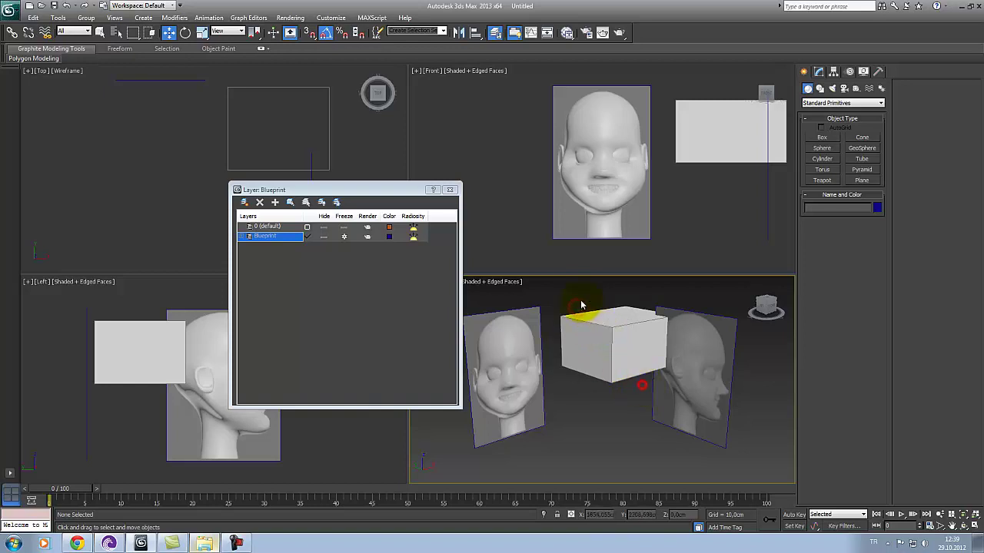
left_click(641, 303)
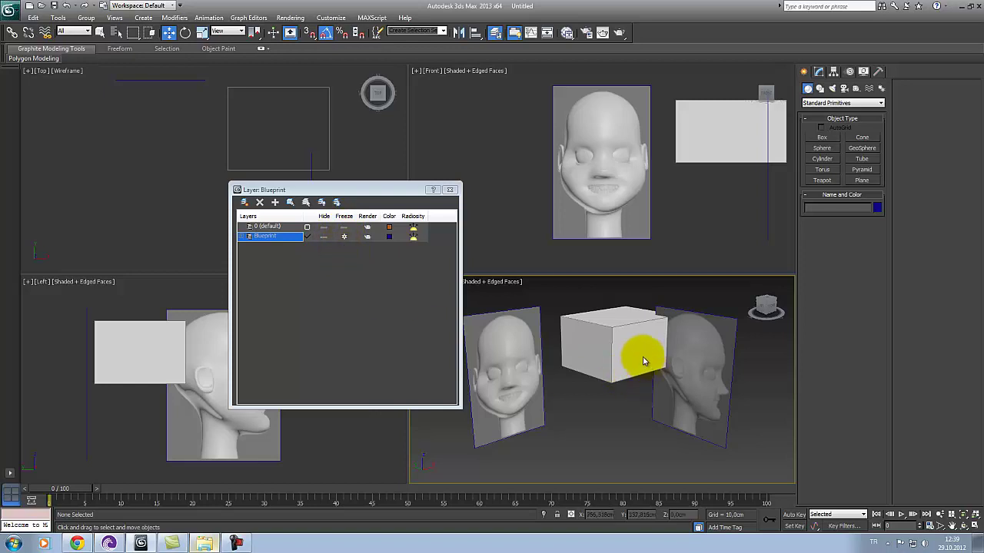
left_click(643, 355)
left_click(582, 312)
left_click(613, 359)
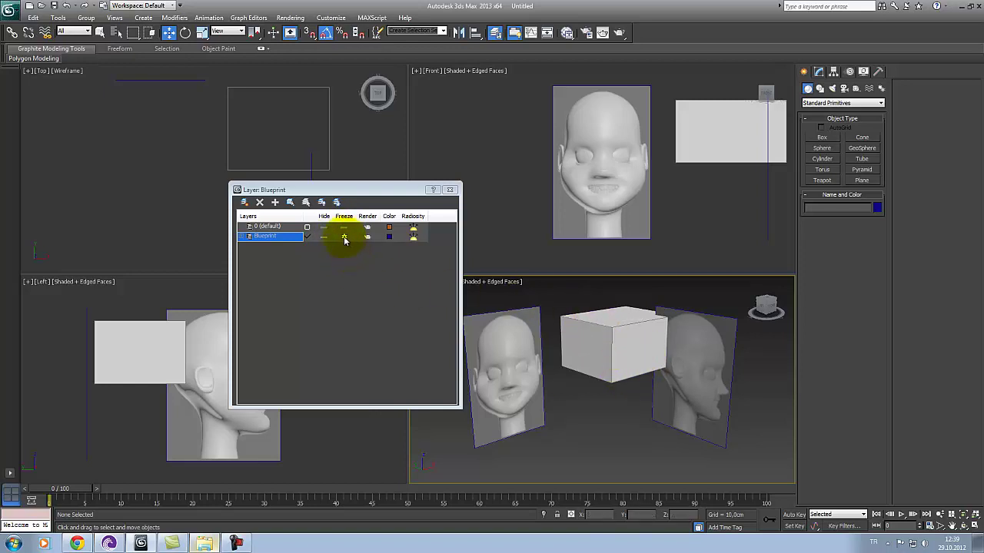
left_click(616, 326)
key("Delete")
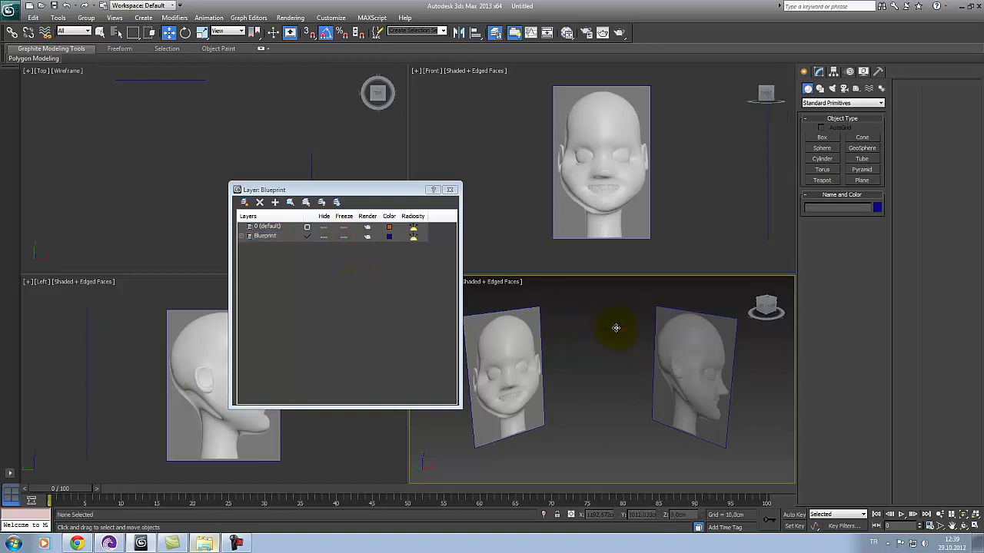
left_click(345, 238)
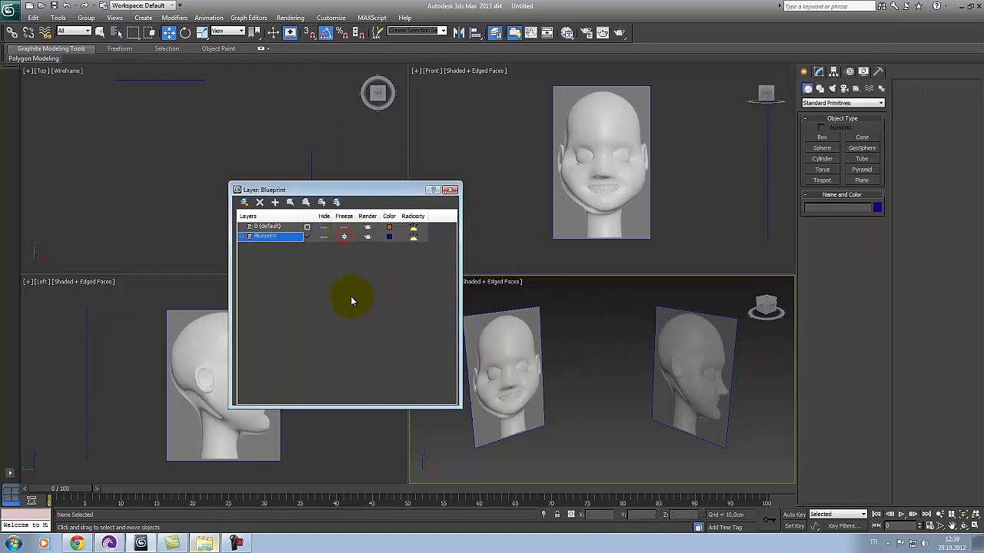
- Make layer 0 (default) current, then create, move and delete a test box to verify it
left_click(308, 228)
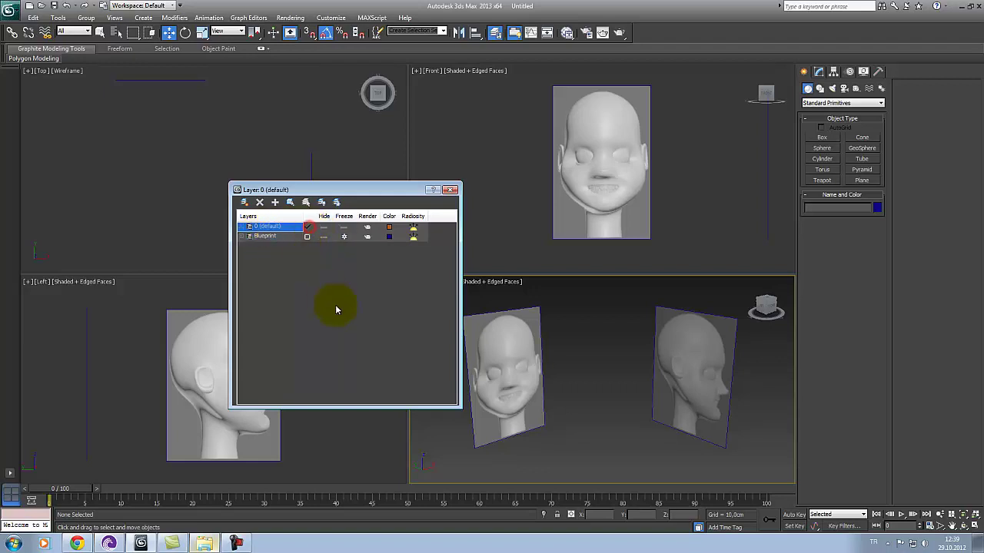
left_click(823, 139)
left_click_drag(607, 418, 599, 439)
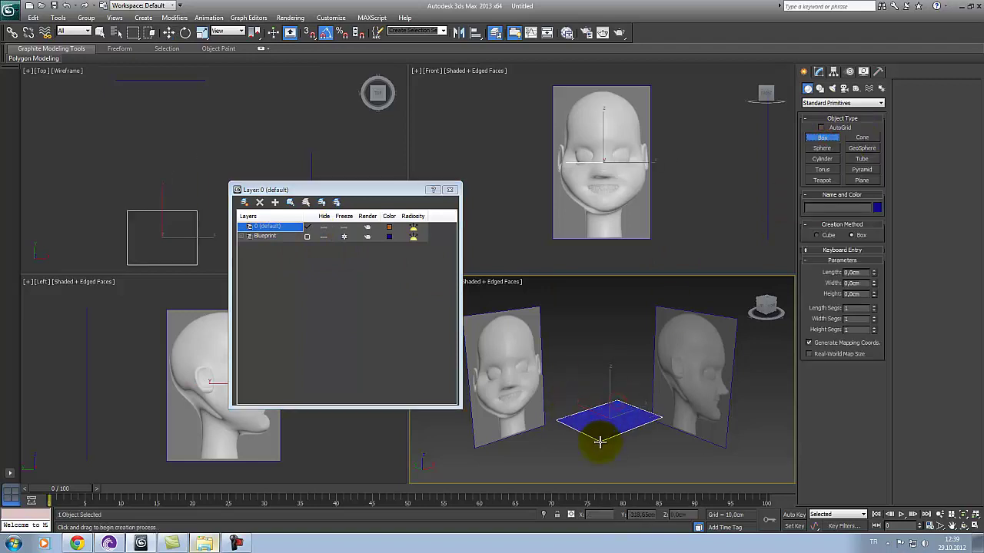
left_click(599, 377)
key("w")
mouse_move(619, 405)
left_mouse_down()
mouse_move(600, 414)
mouse_move(643, 417)
mouse_move(635, 400)
left_mouse_up()
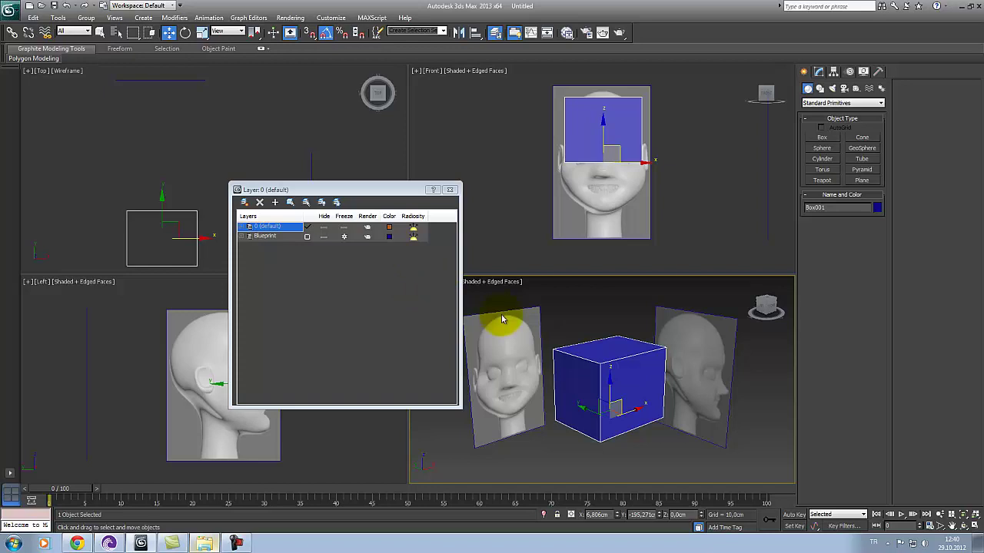
key("Delete")
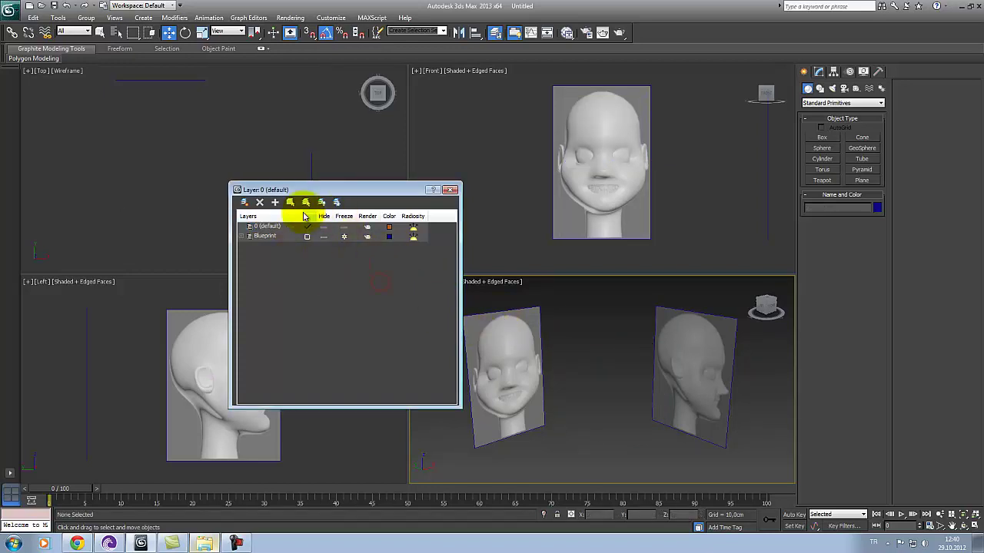
- Close the Layer Manager and orbit and zoom the Perspective view around the textured head planes
left_click(451, 190)
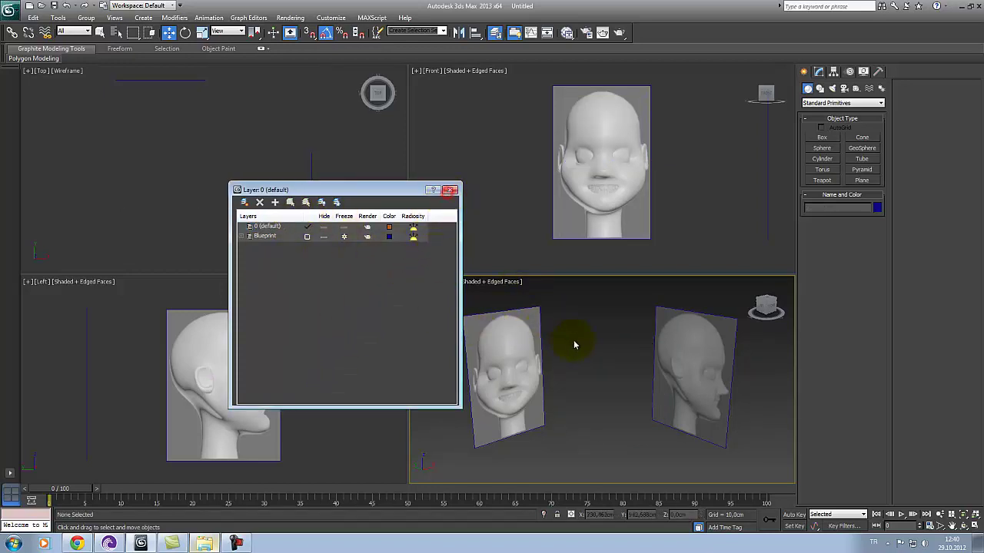
middle_click_drag(600, 370, 585, 368, "alt")
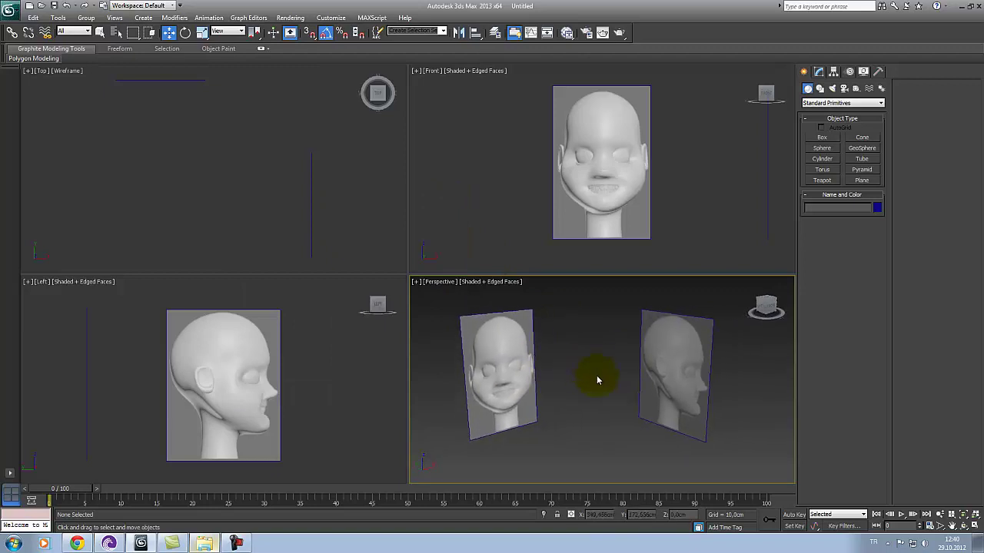
scroll(596, 375, "up", 3)
scroll(596, 375, "down", 5)
scroll(596, 379, "up", 1)
scroll(588, 379, "up", 3)
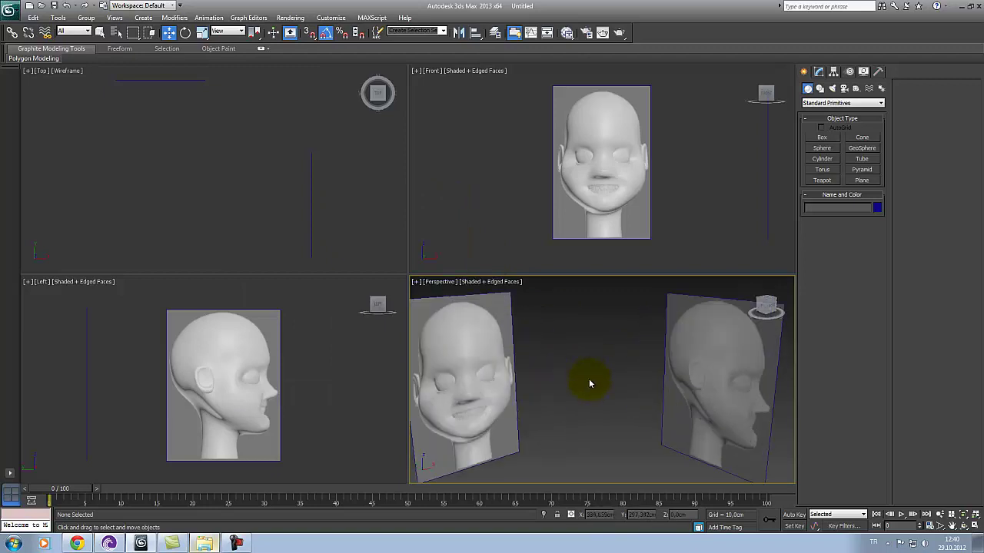
scroll(597, 366, "up", 1)
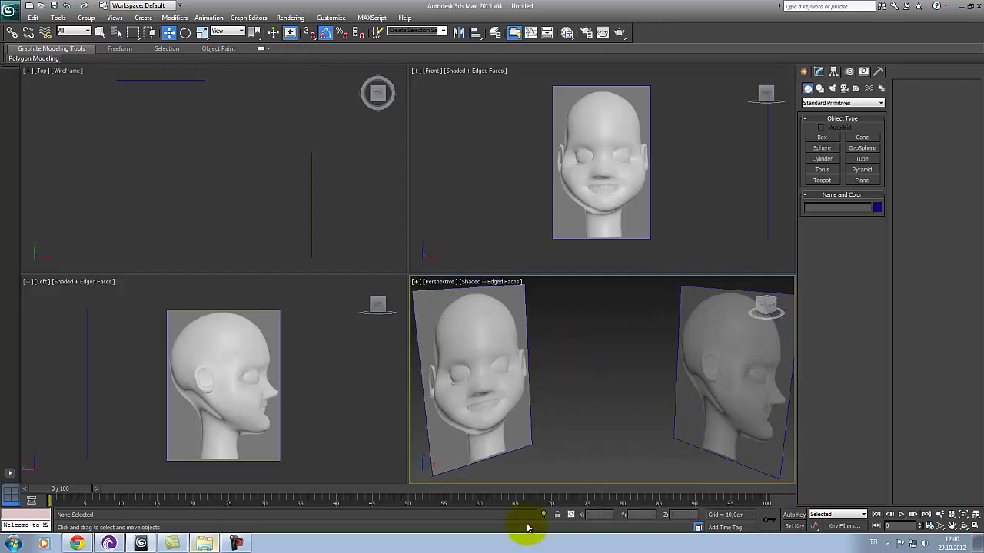